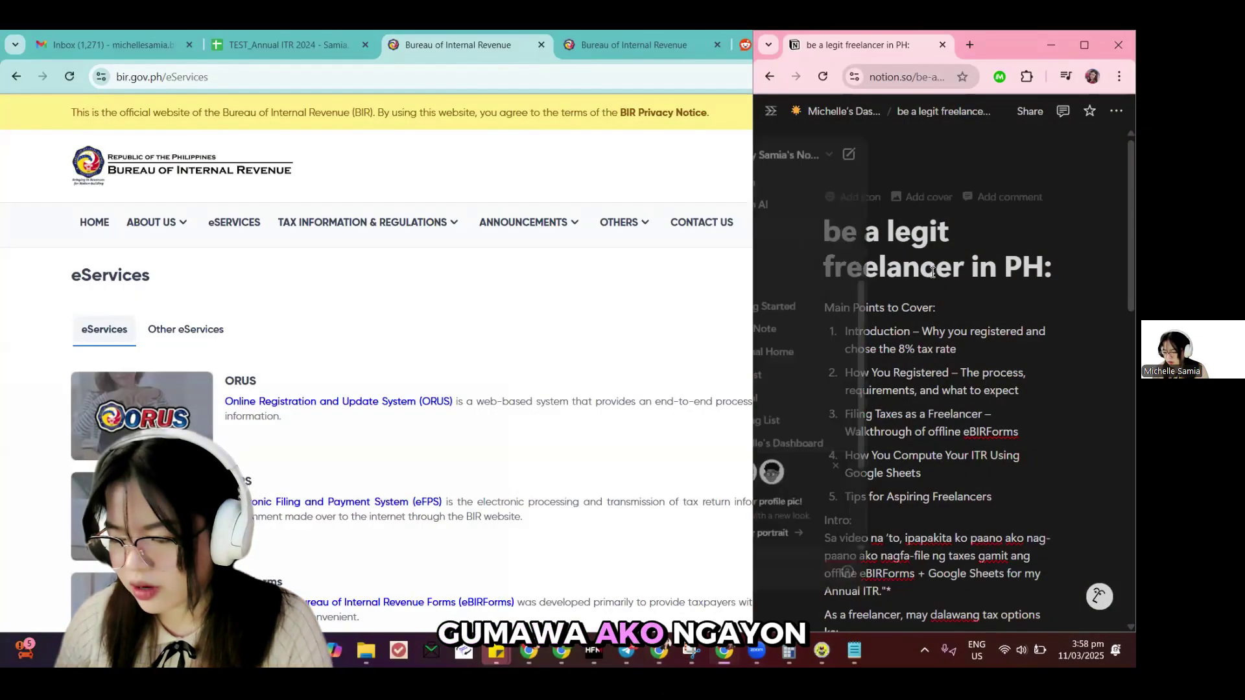
scroll(851, 172, down, 1)
scroll(851, 172, up, 1)
triple_click(851, 174)
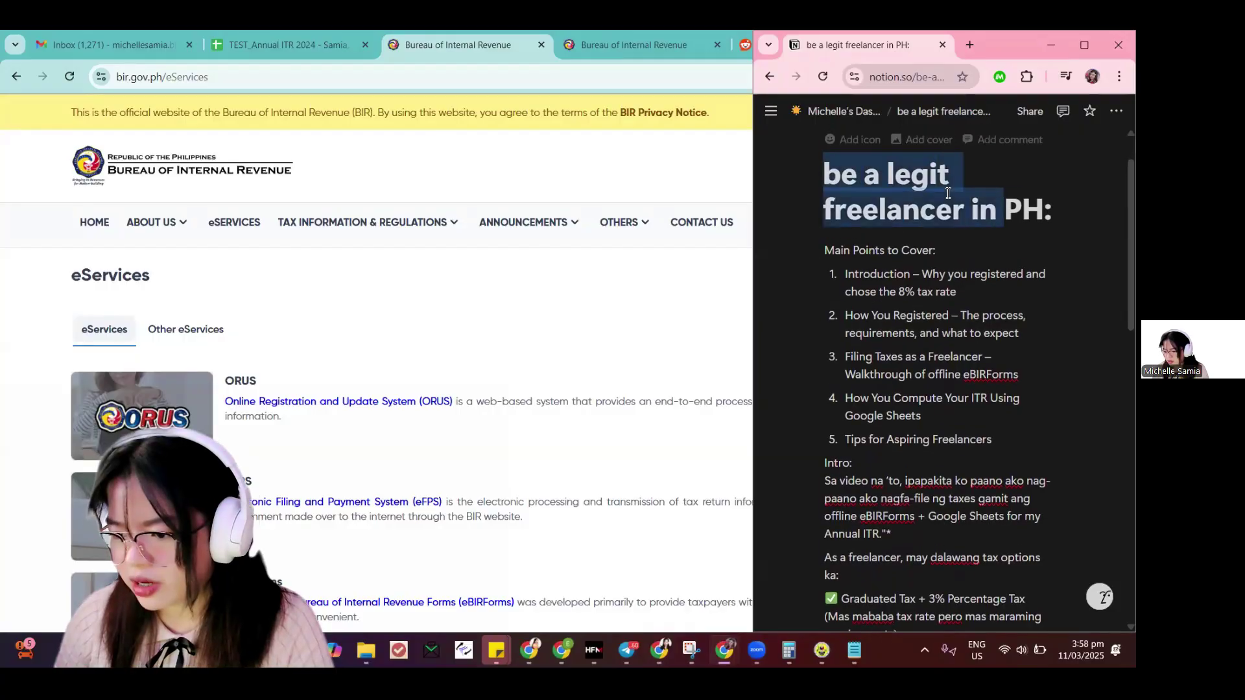
click(522, 129)
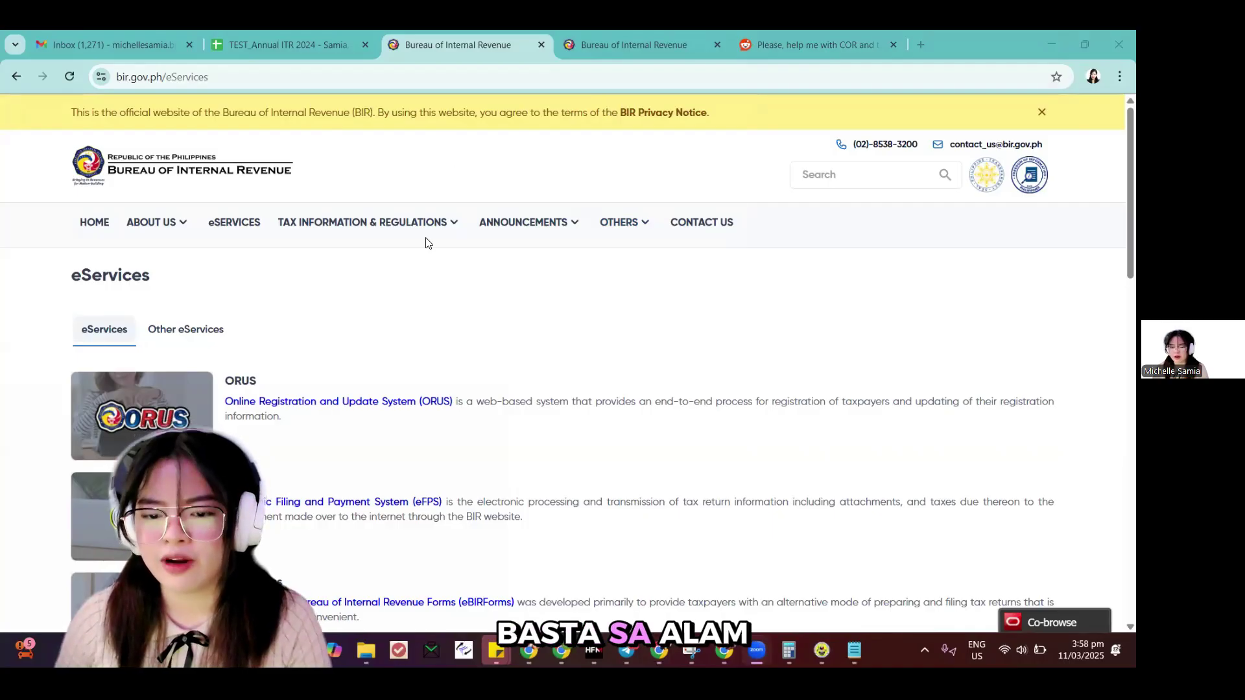
click(415, 172)
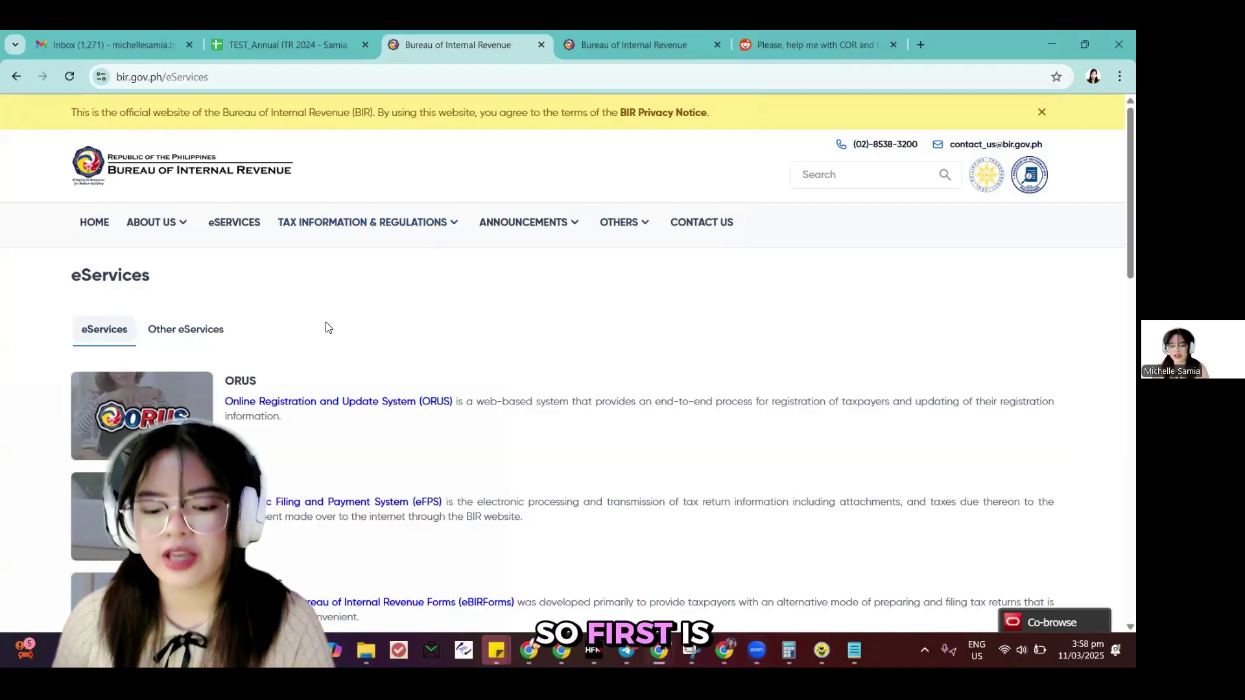
scroll(316, 366, down, 1)
scroll(243, 103, up, 1)
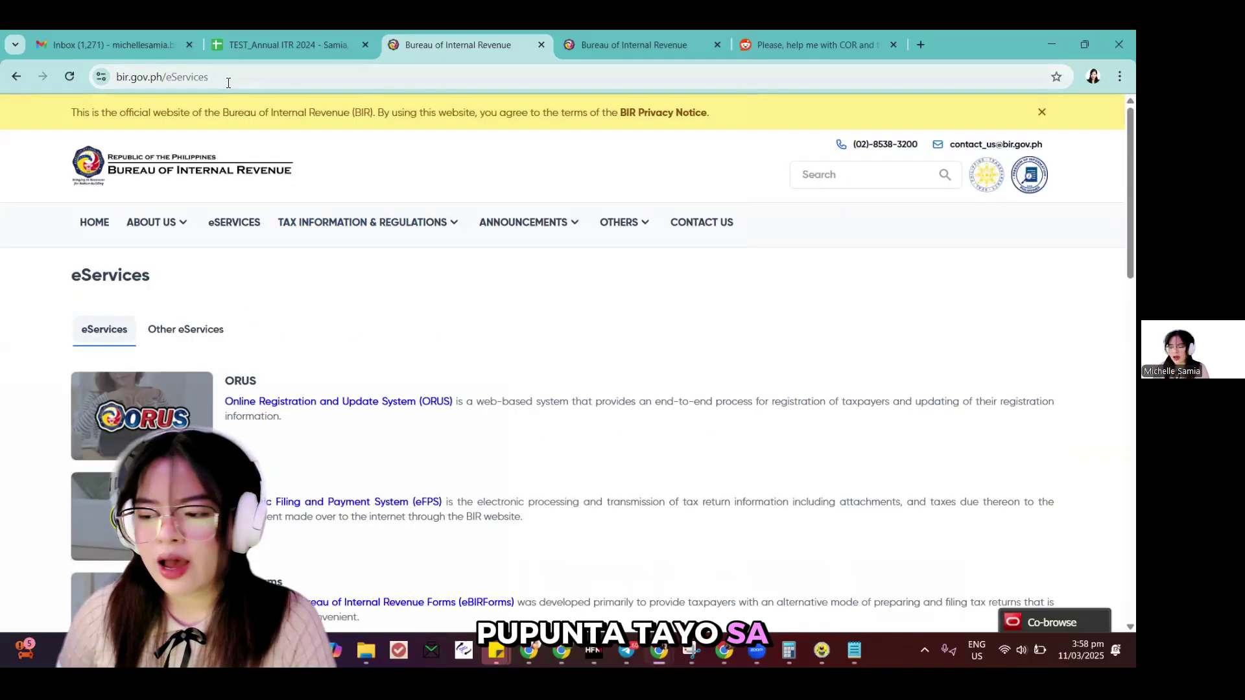
Go to the BIR eServices page at bir.gov.ph/eServices and open its eBIRForms page.
click(228, 83)
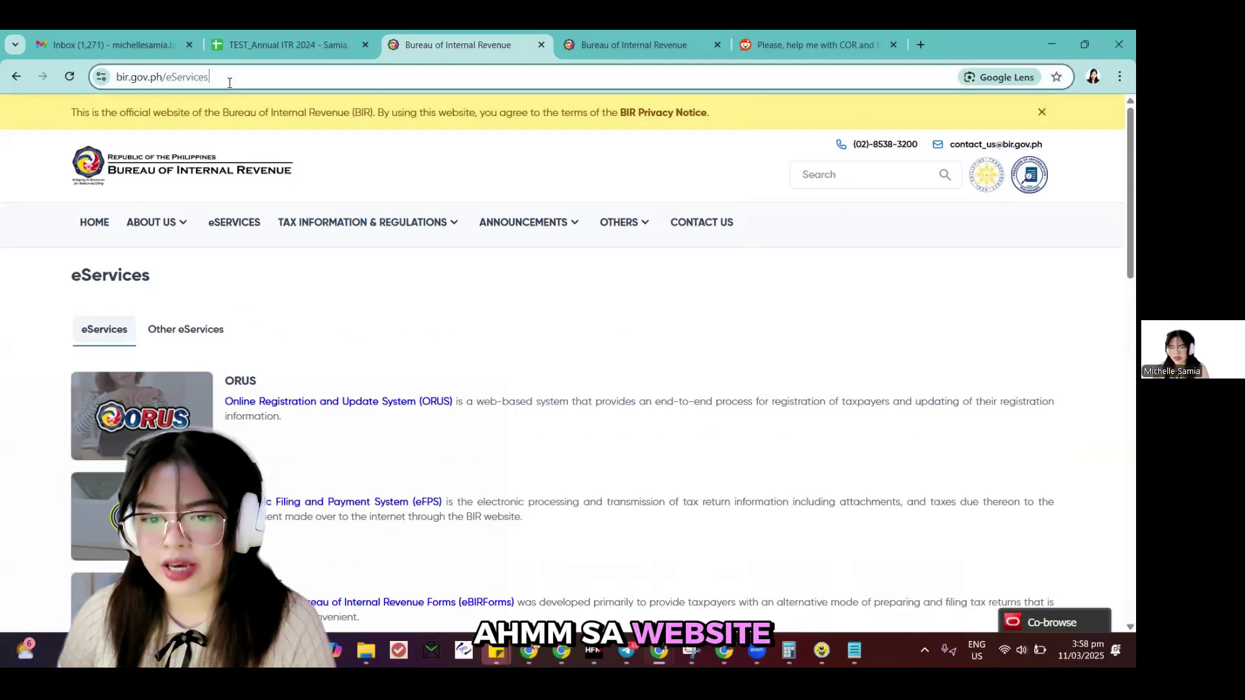
double_click(229, 82)
key(ctrl+a)
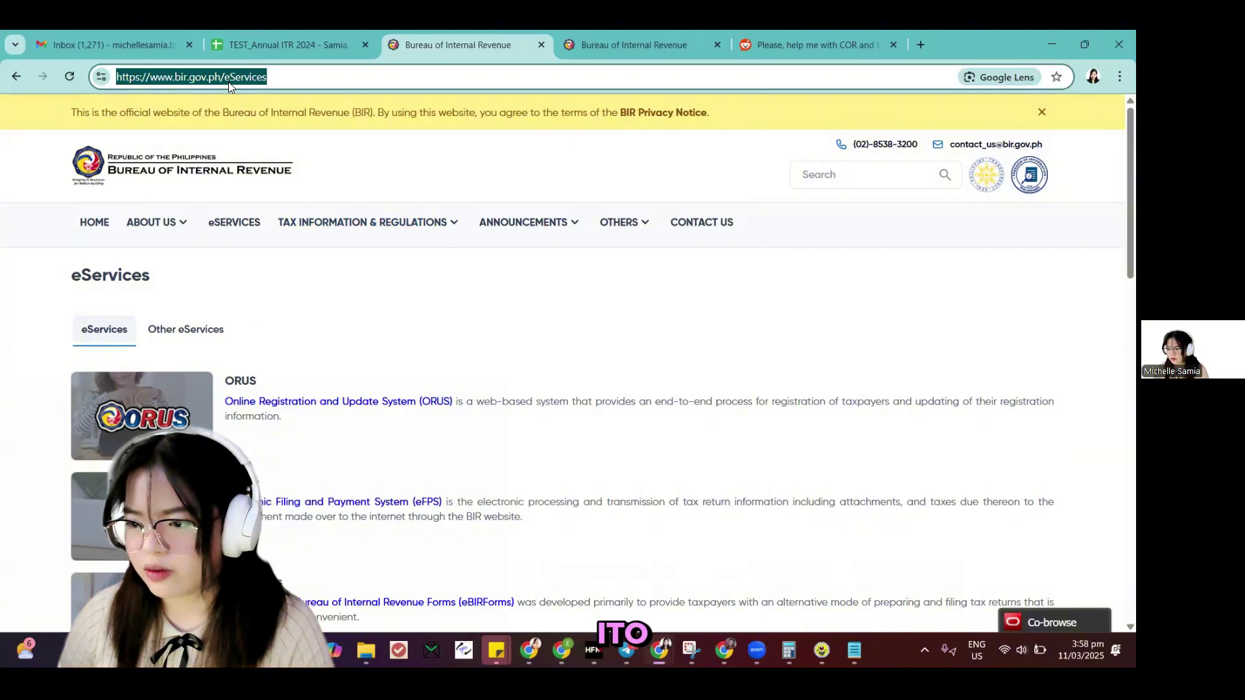
key(ctrl+t)
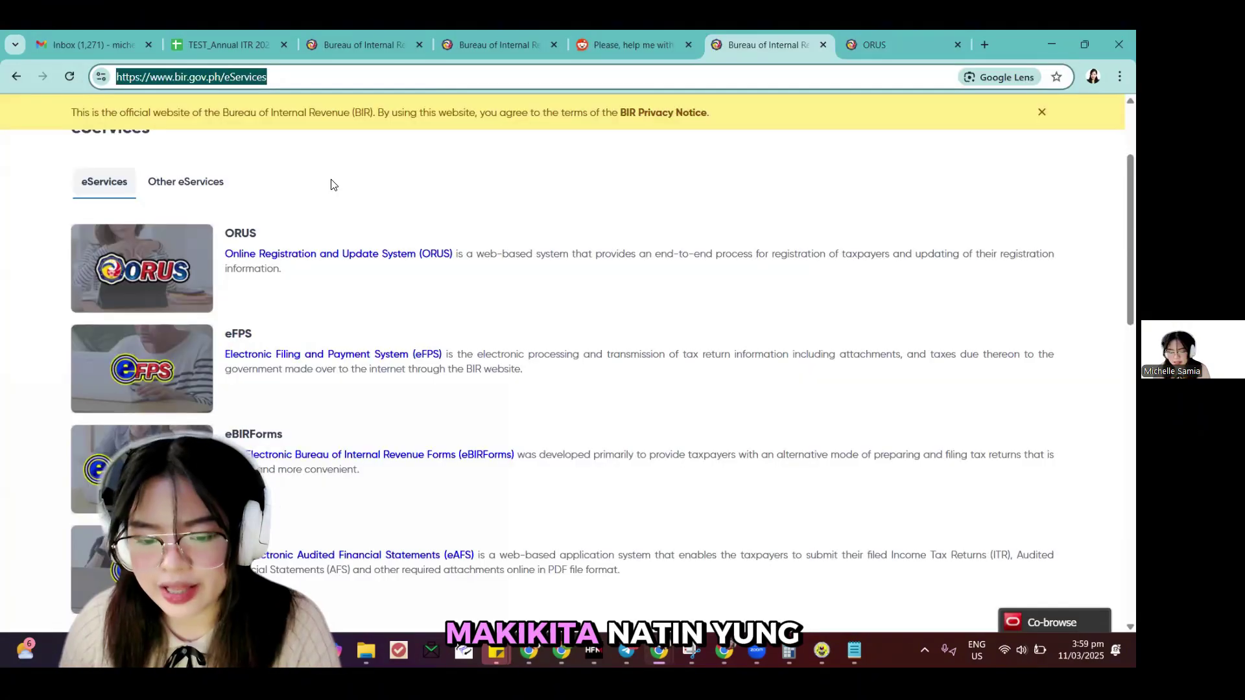
click(332, 185)
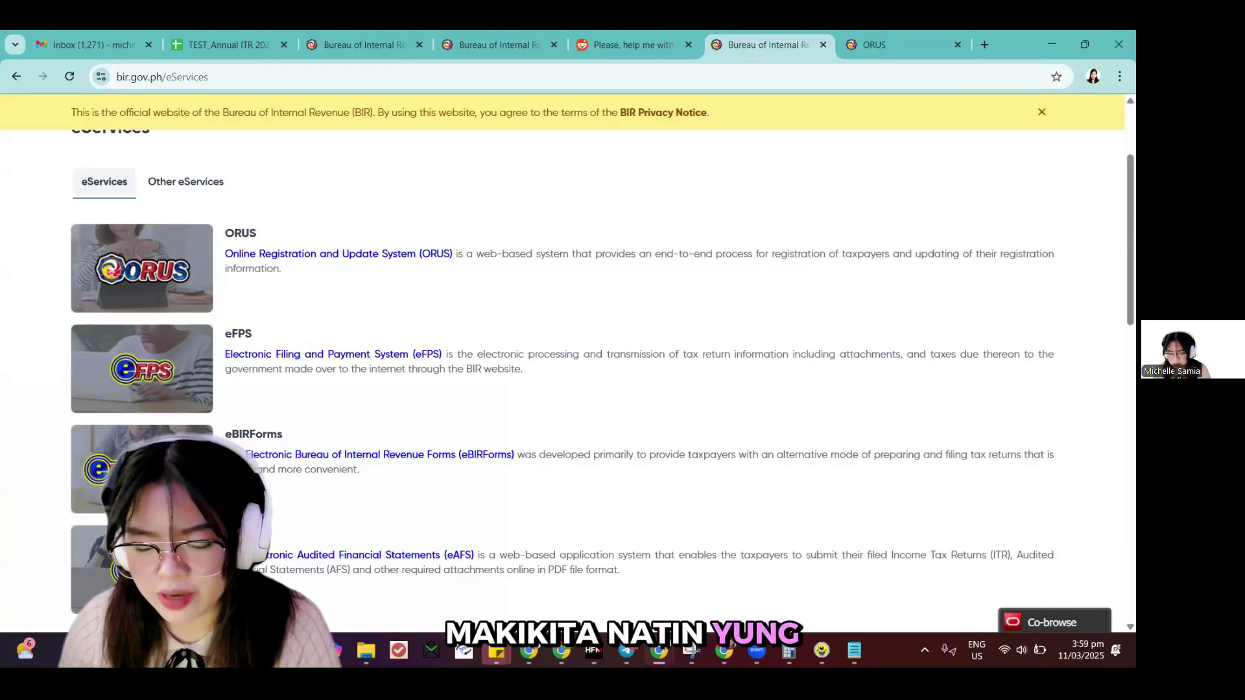
scroll(242, 381, down, 1)
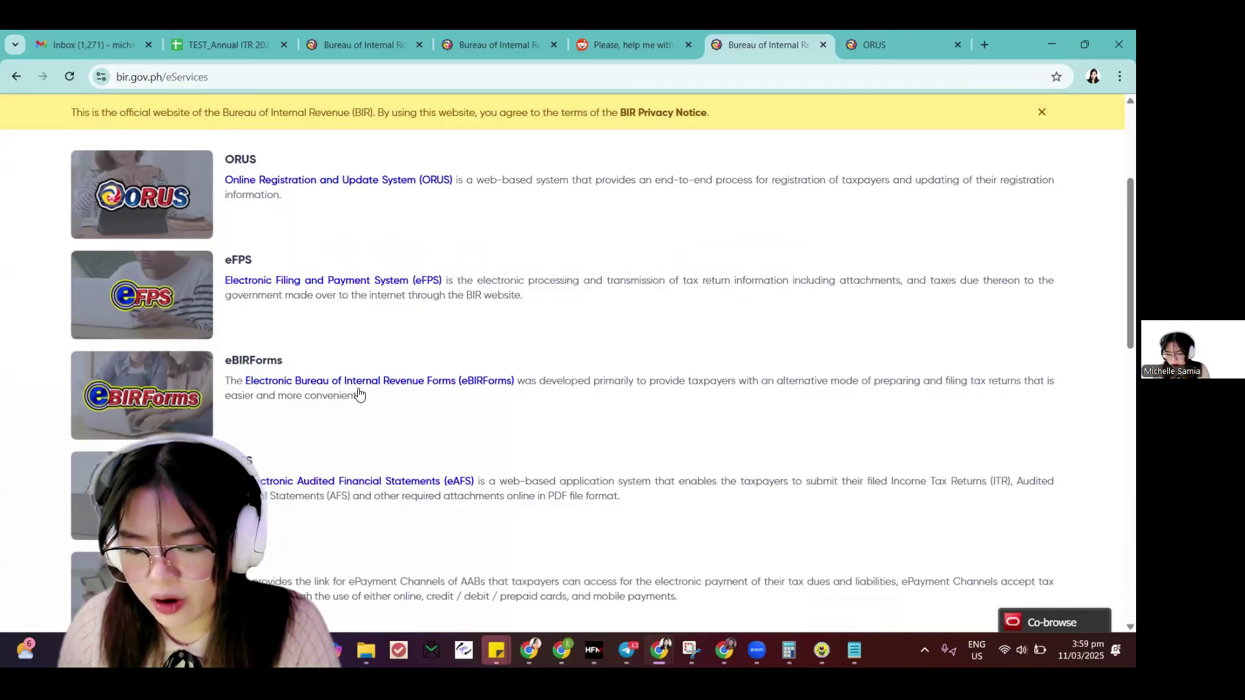
click(432, 388)
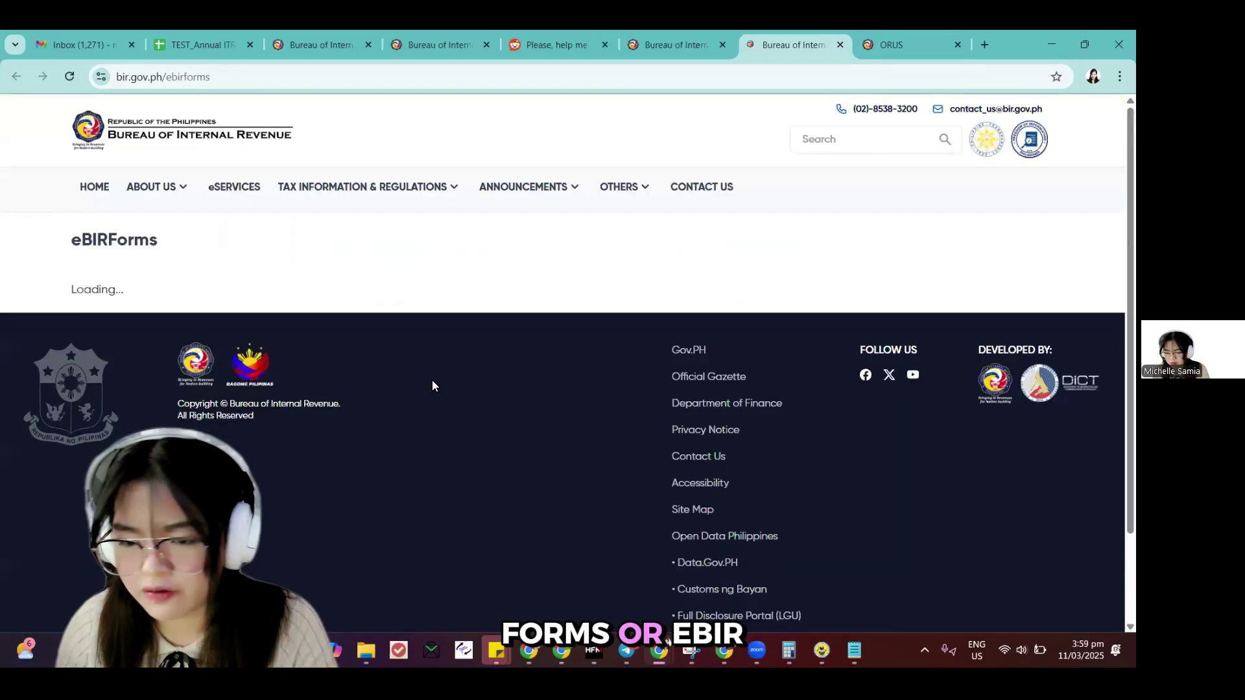
Examine the offline package and online system descriptions and the list of covered tax forms on the eBIRForms page.
scroll(449, 351, down, 5)
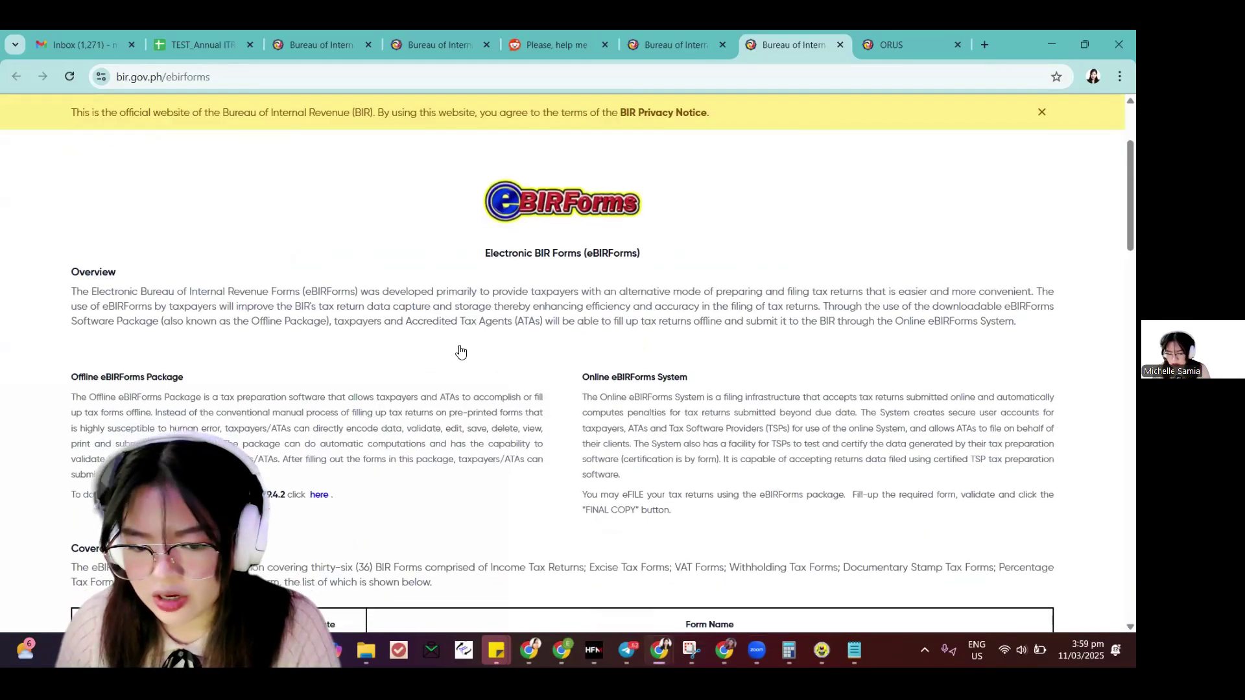
scroll(449, 351, up, 1)
triple_click(132, 244)
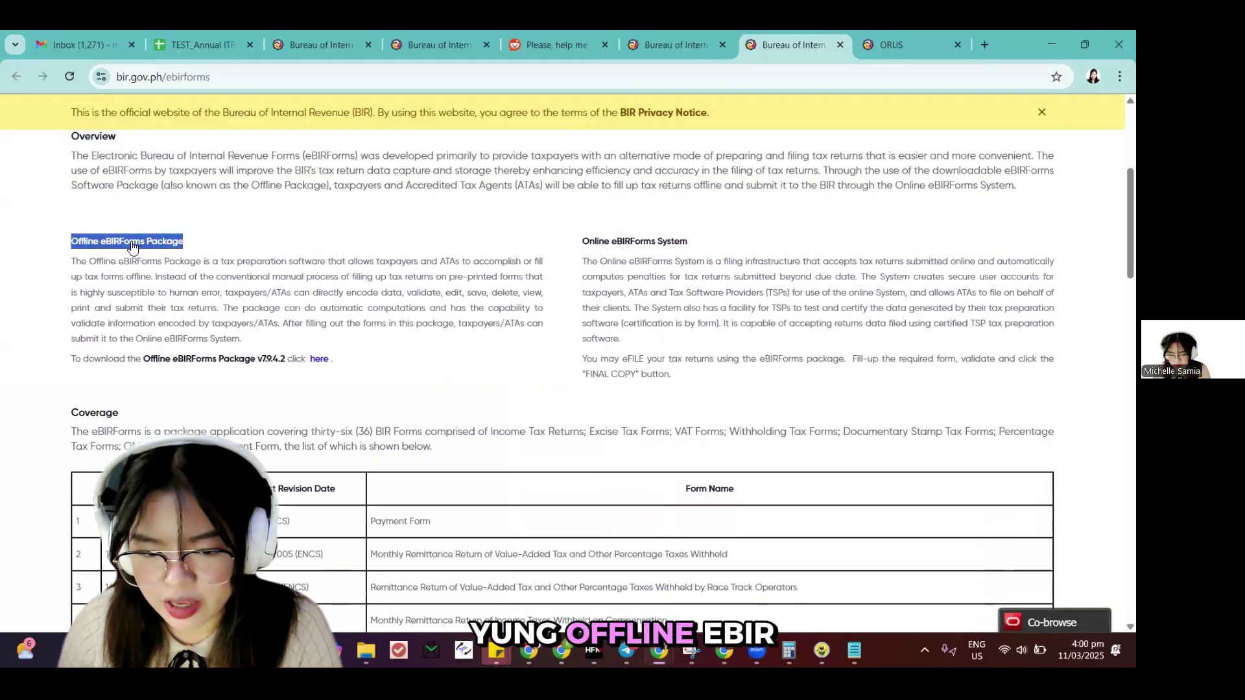
triple_click(625, 245)
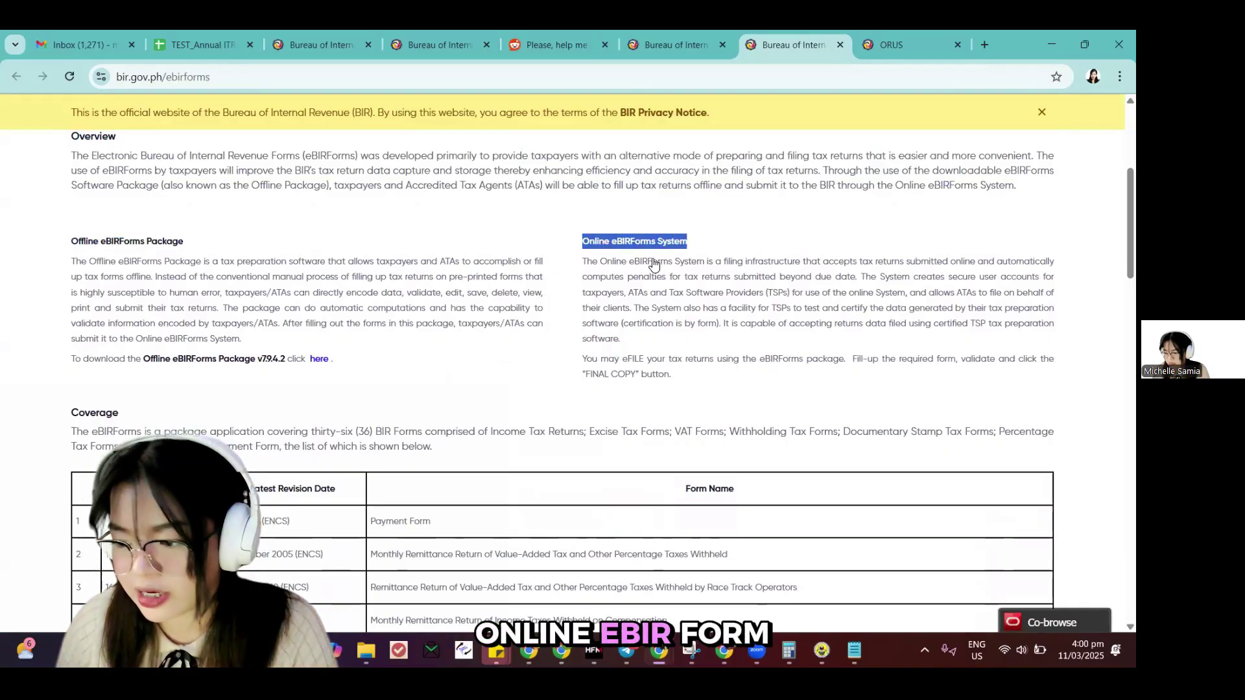
scroll(512, 263, down, 5)
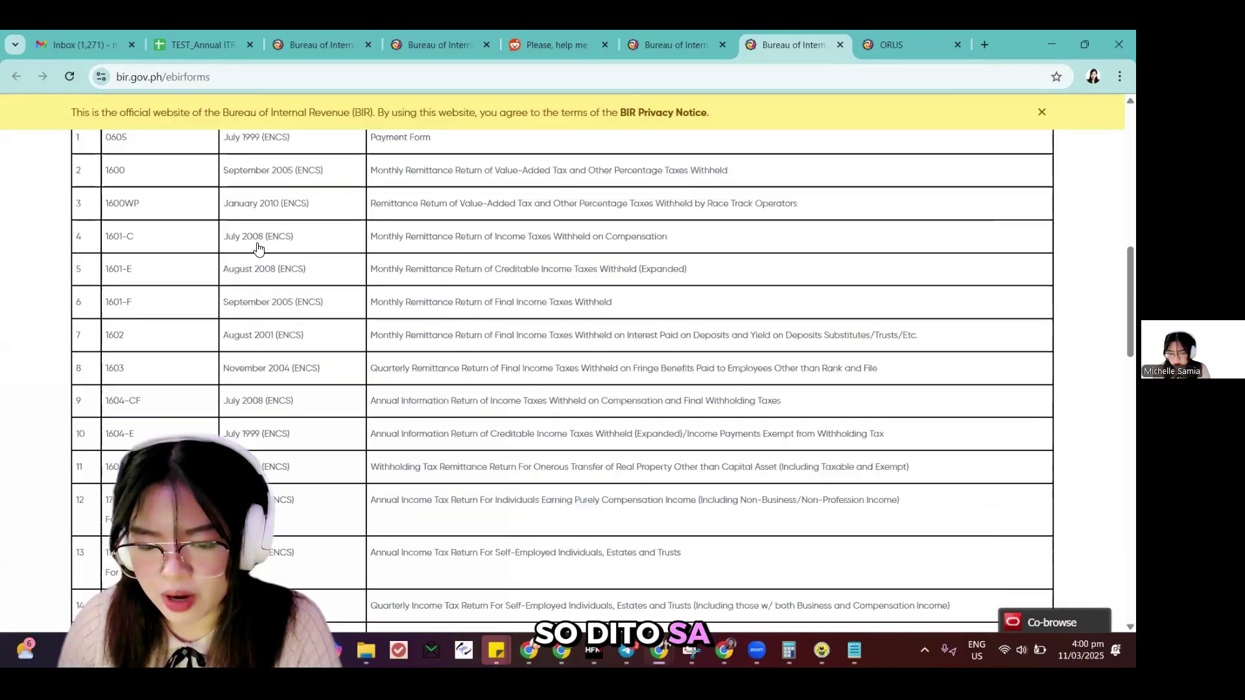
scroll(257, 248, down, 1)
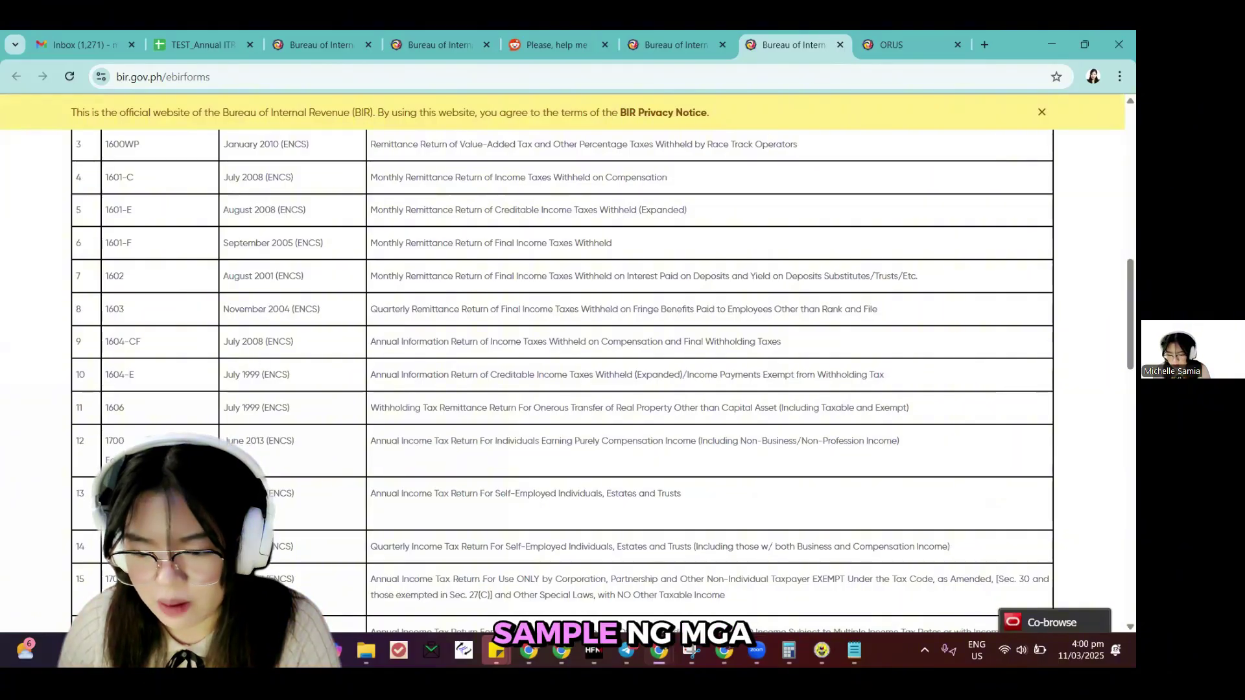
scroll(327, 493, up, 6)
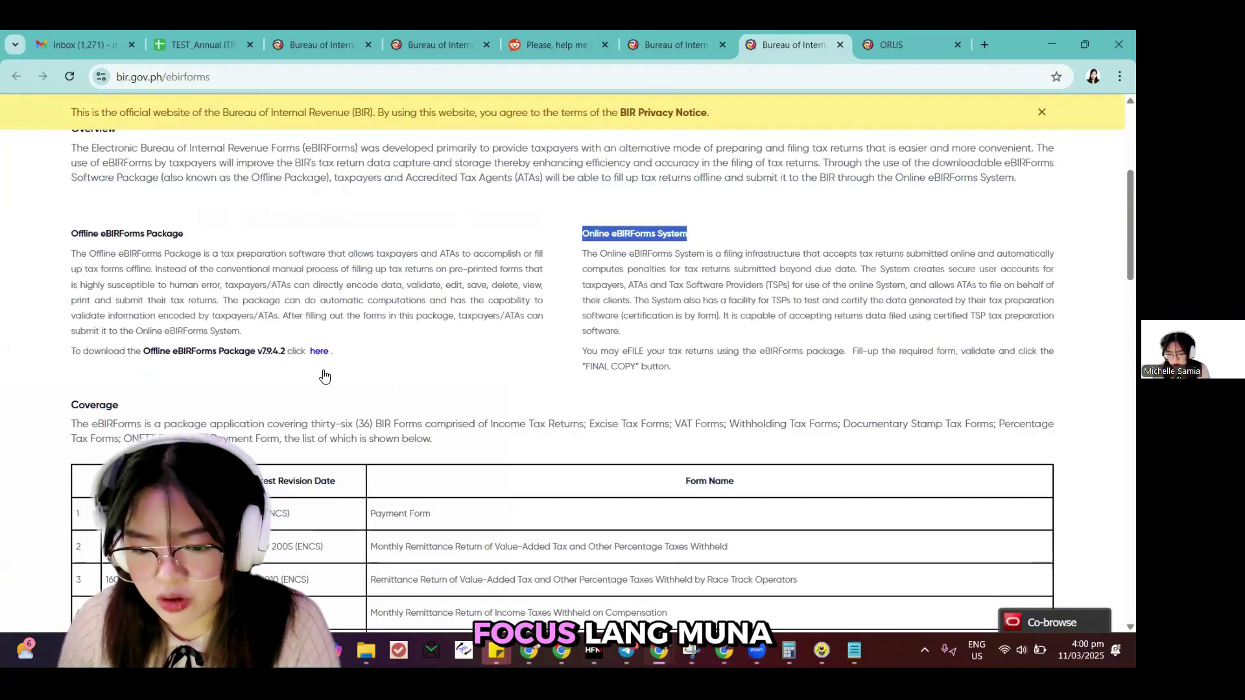
scroll(331, 421, up, 1)
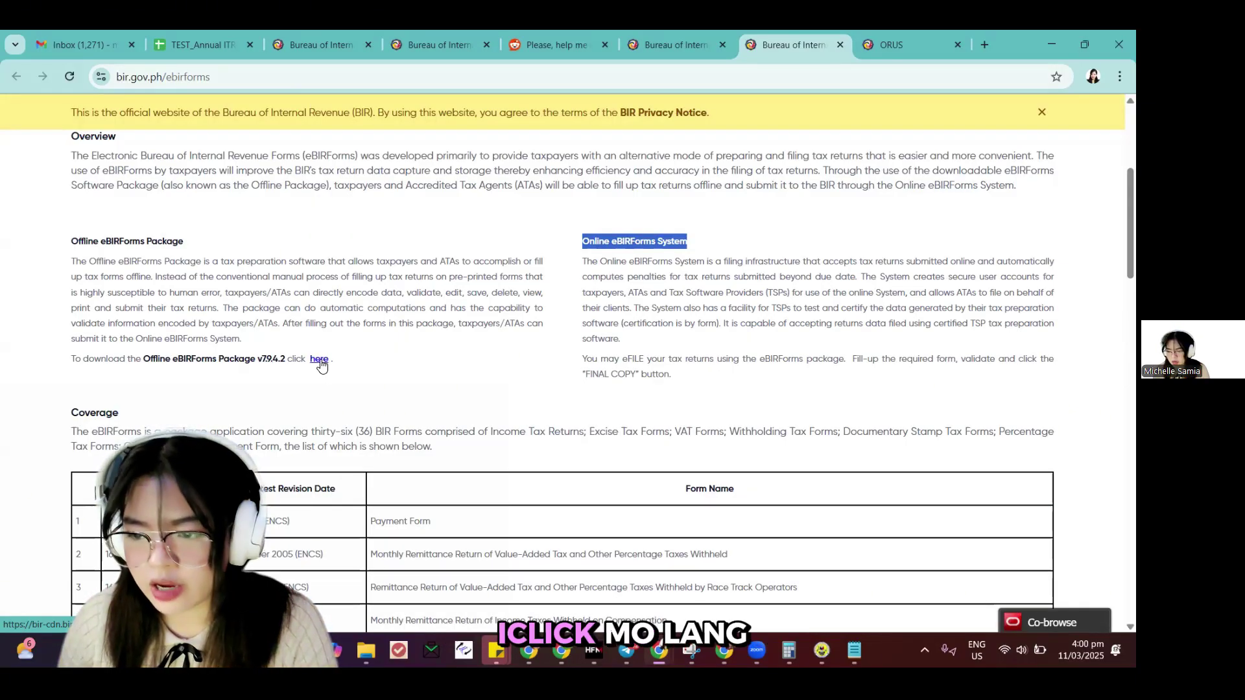
Download the Offline eBIRForms Package v7.9.4.2 and open the downloaded file.
click(320, 360)
click(1067, 77)
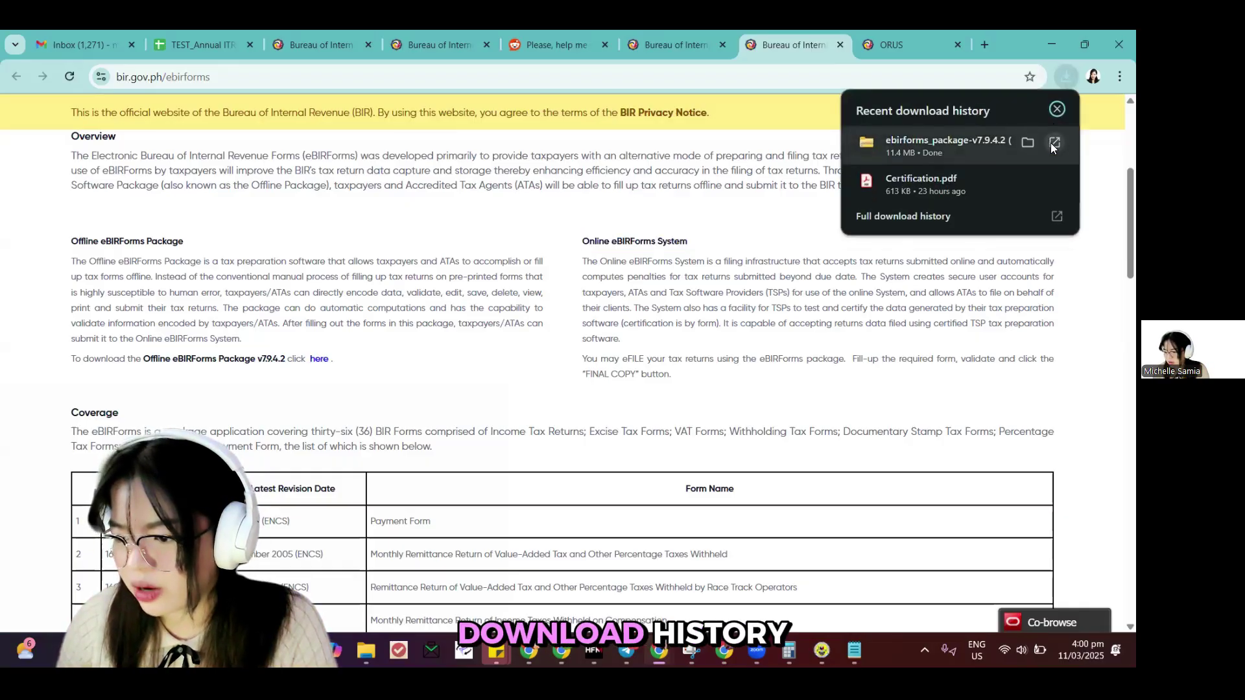
click(1054, 143)
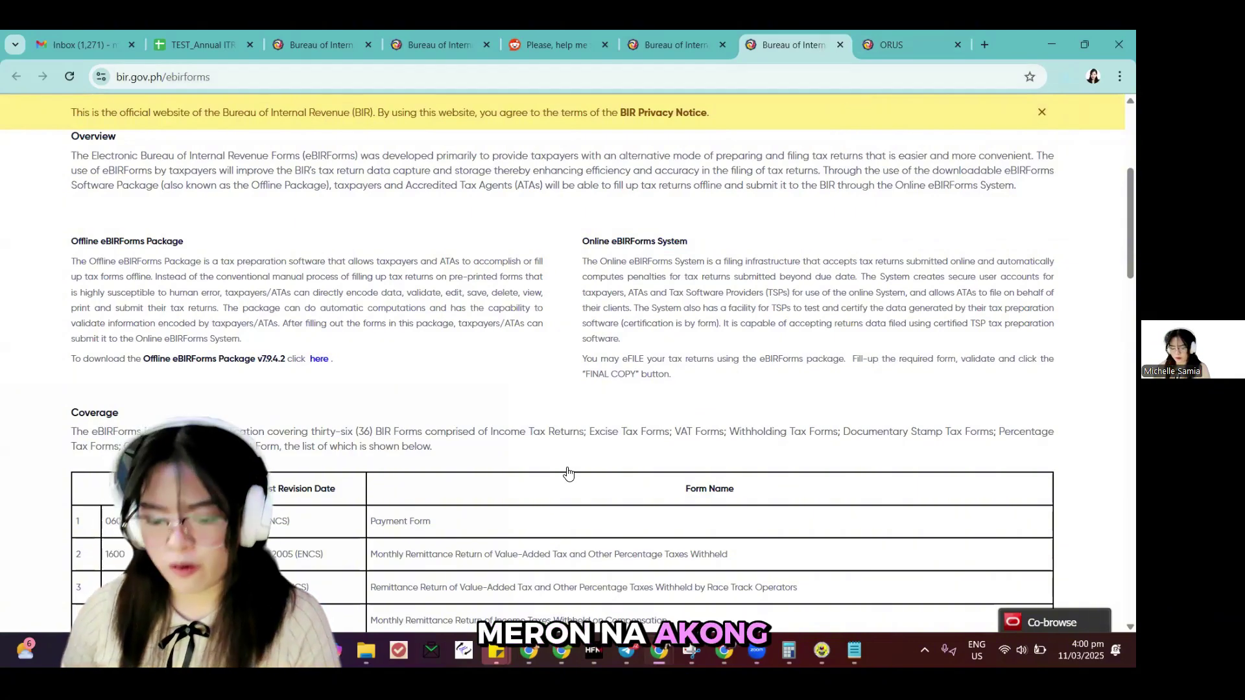
Launch the installed eBIRForms application and replace the partial entry in the profile with the full taxpayer identification number.
click(224, 650)
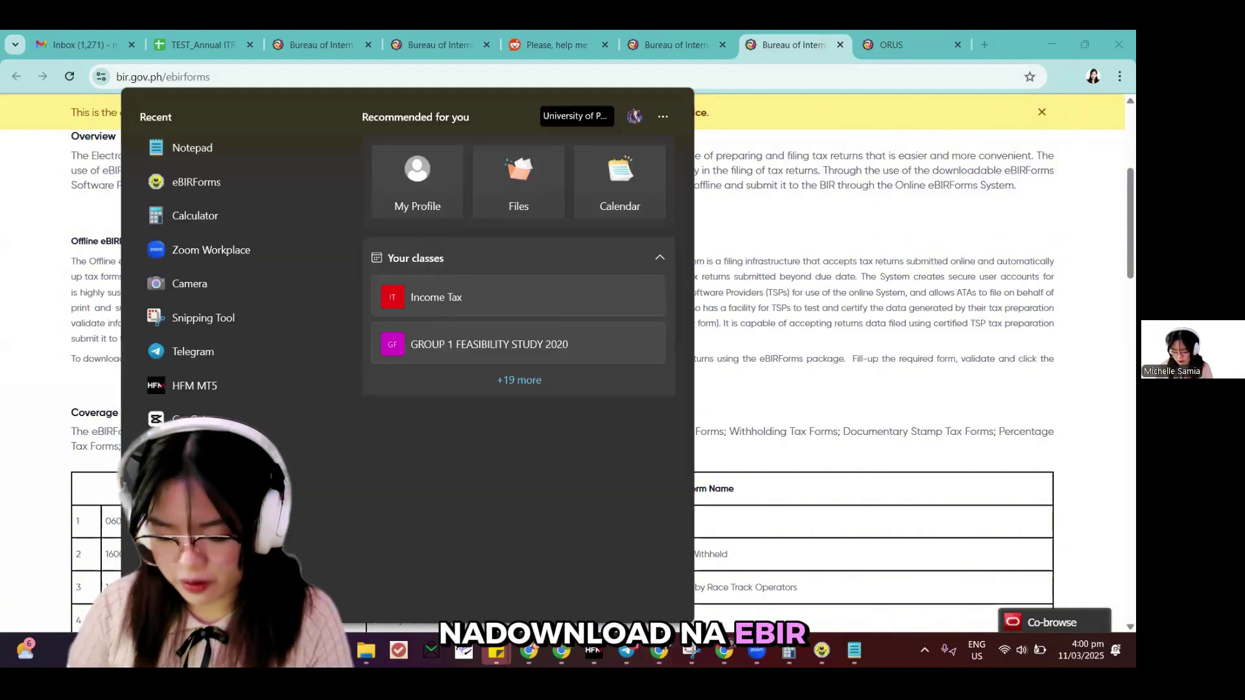
text(ebir)
key(Return)
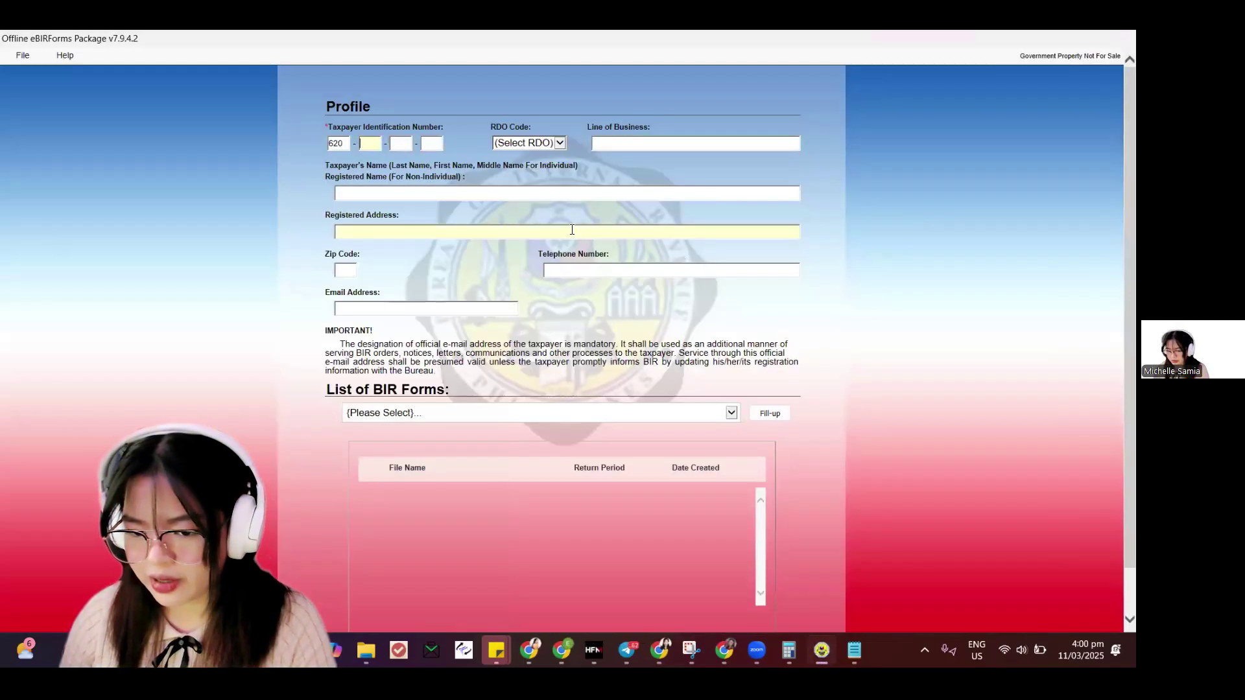
click(348, 143)
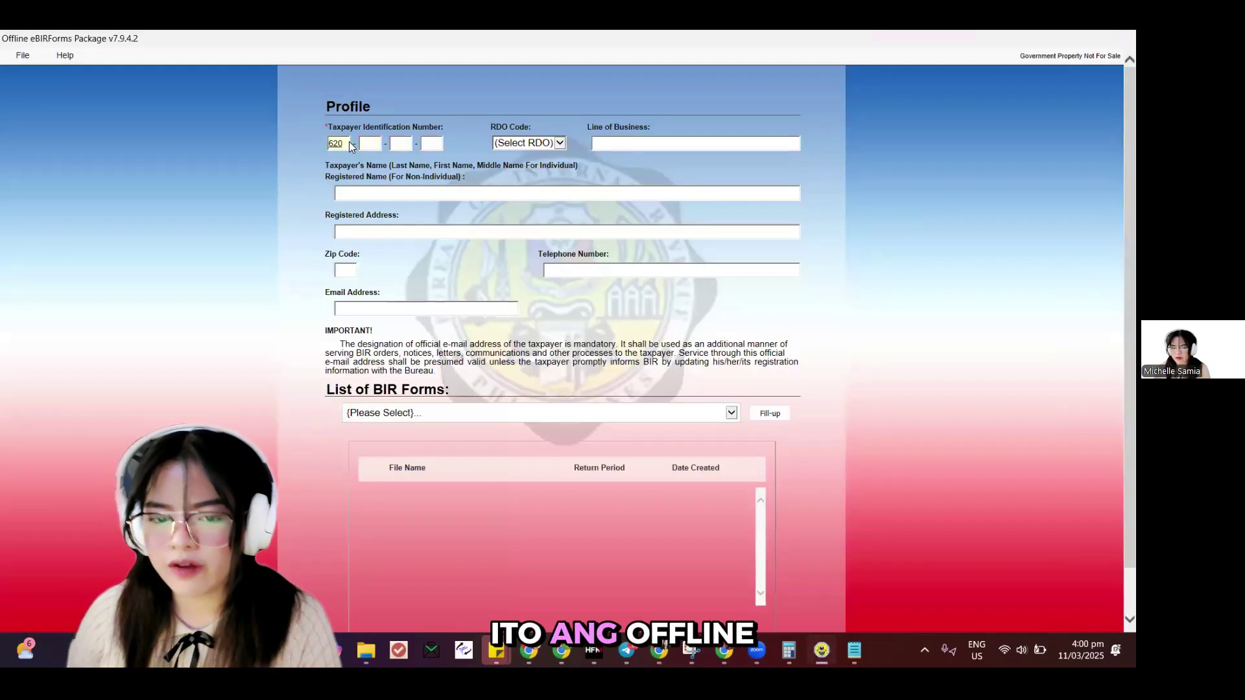
key(BackSpace)
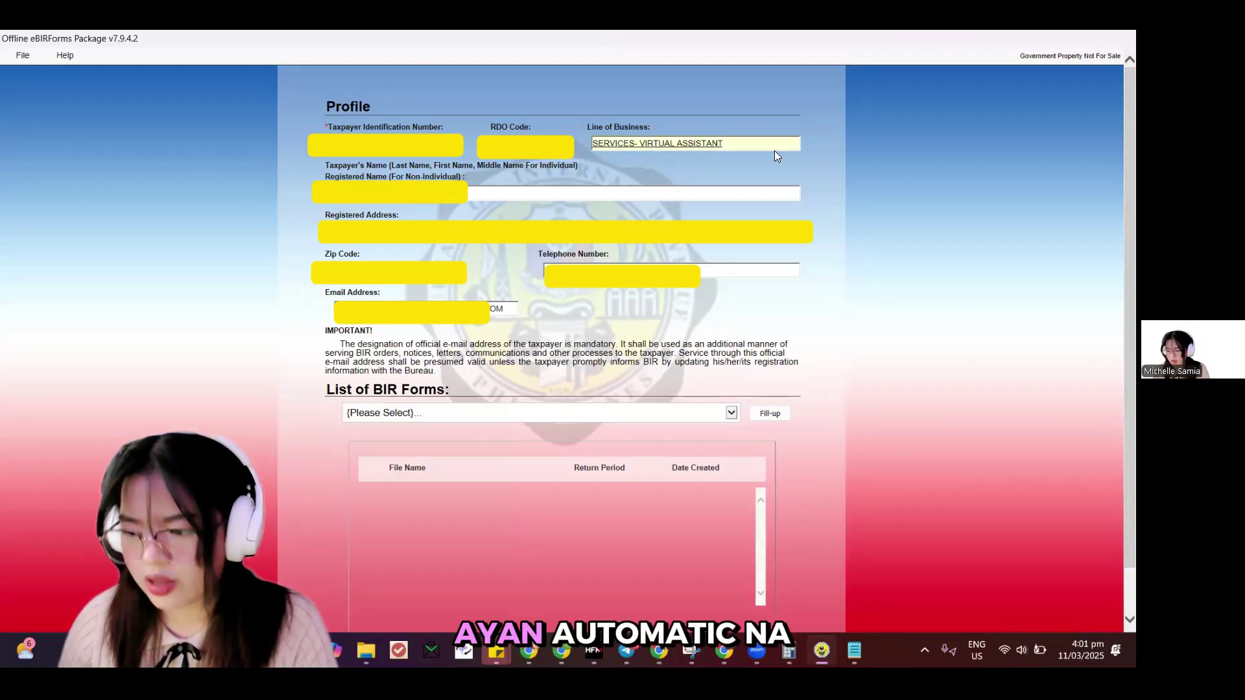
Review the taxpayer profile fields: identification number, RDO code, line of business, registered name, address, zip code, telephone and email.
click(666, 149)
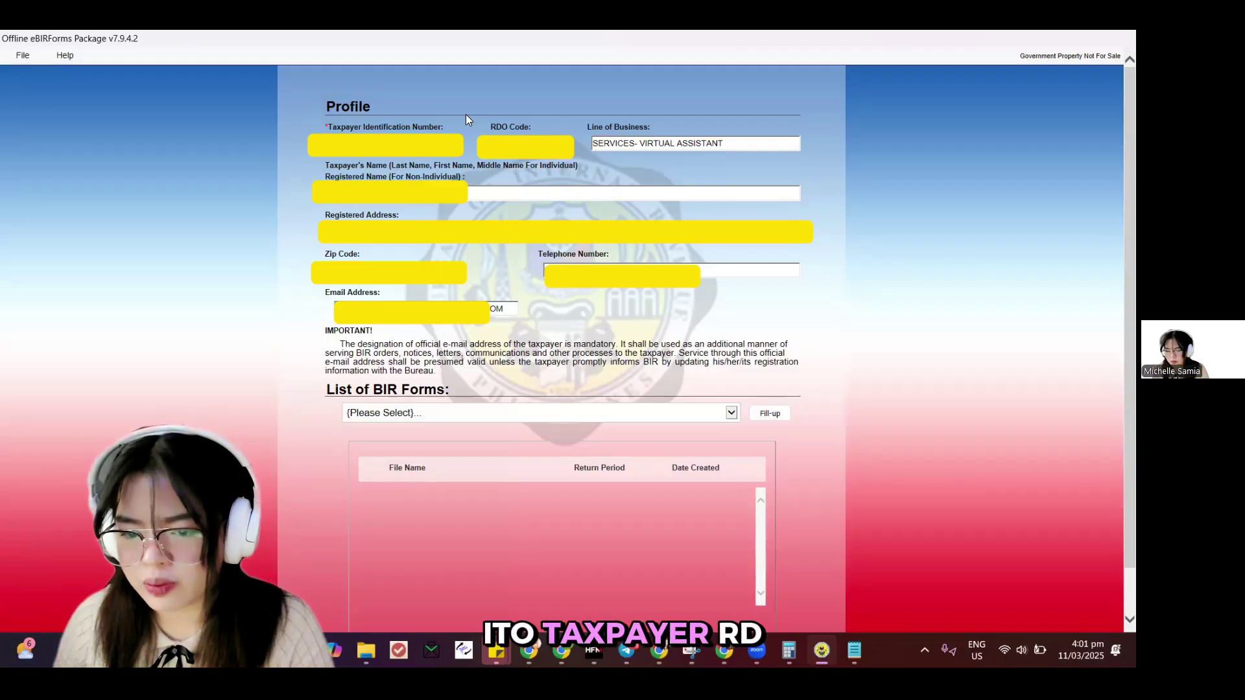
triple_click(426, 123)
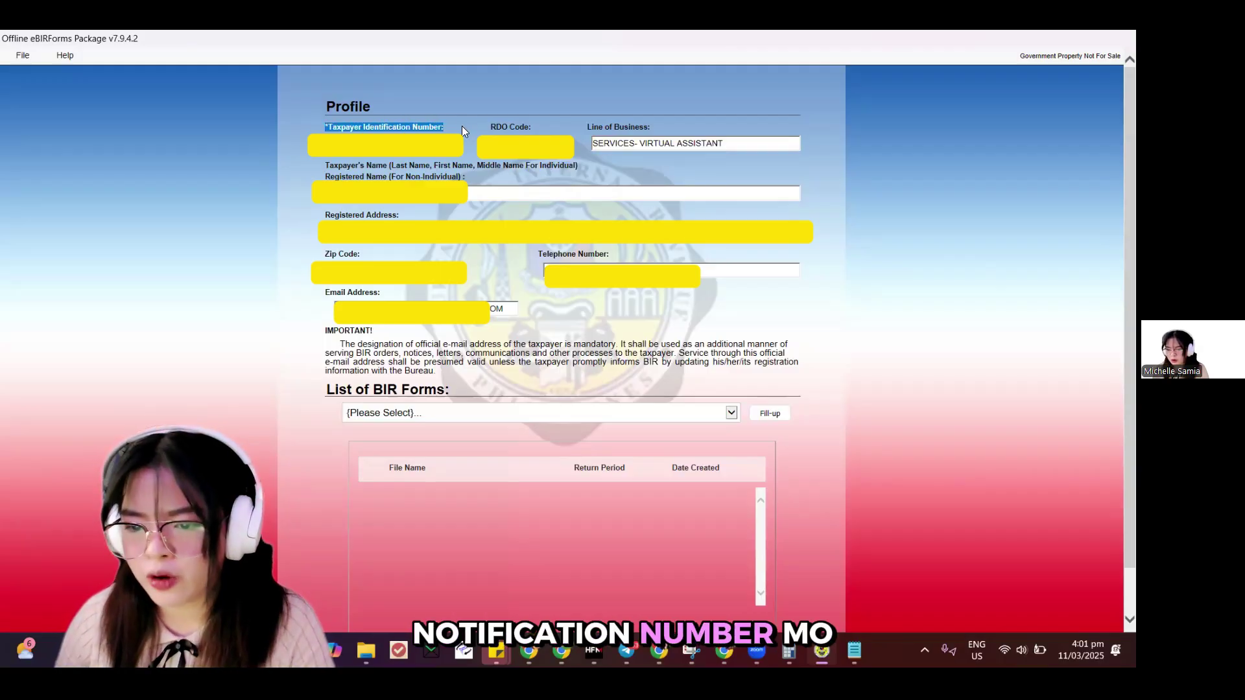
triple_click(507, 127)
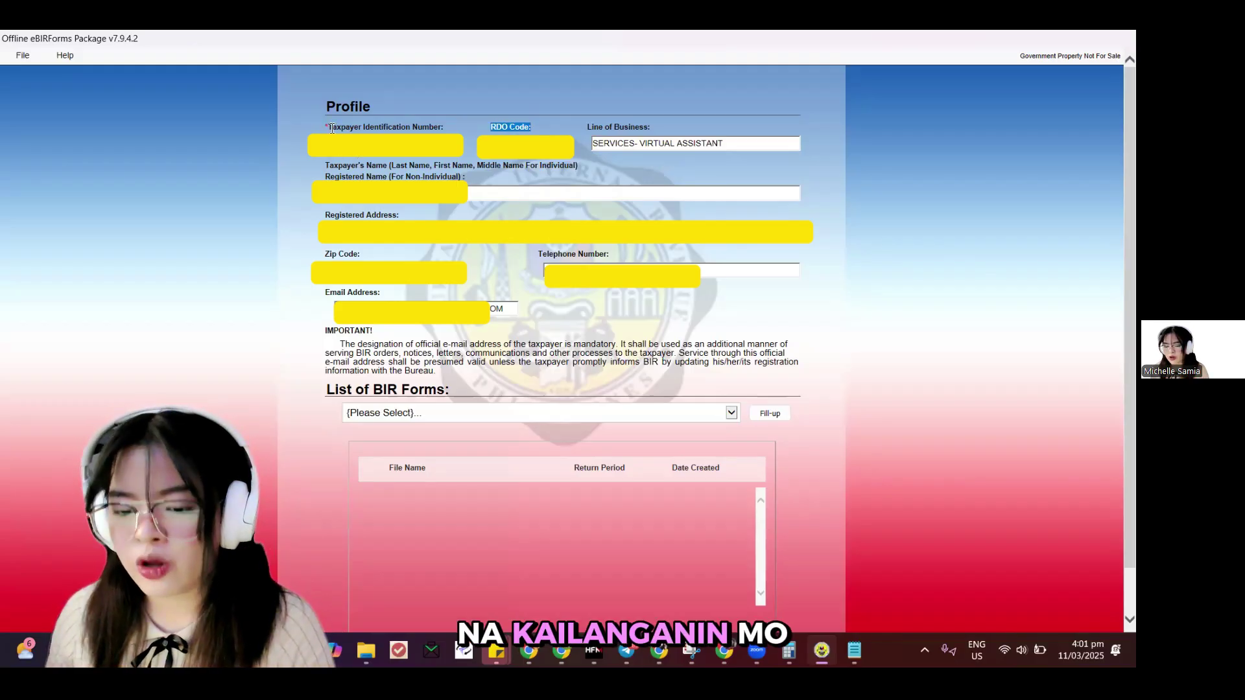
drag(330, 128, 538, 129)
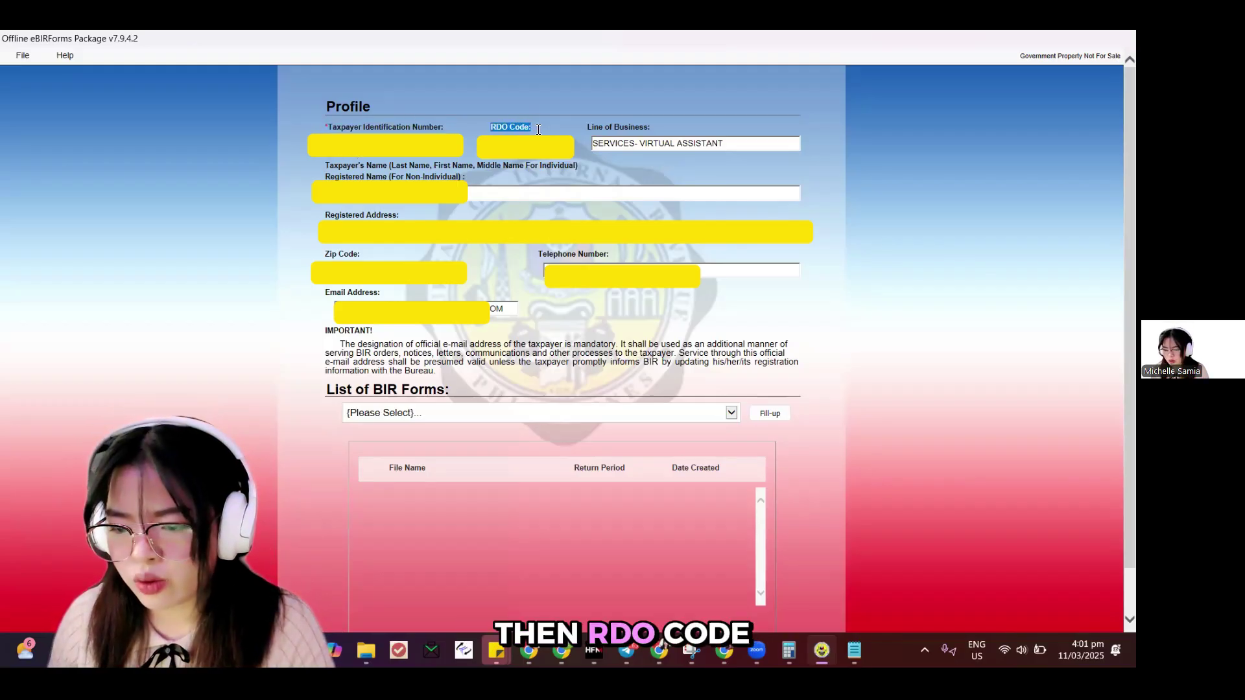
triple_click(521, 167)
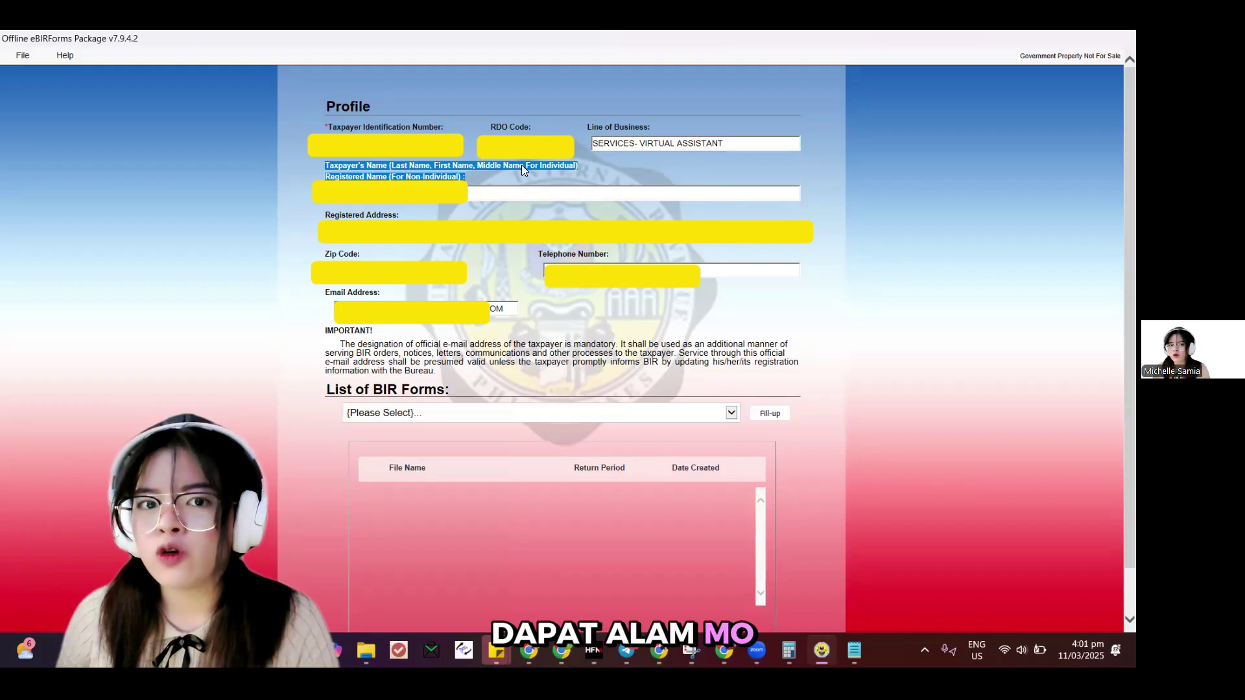
click(537, 107)
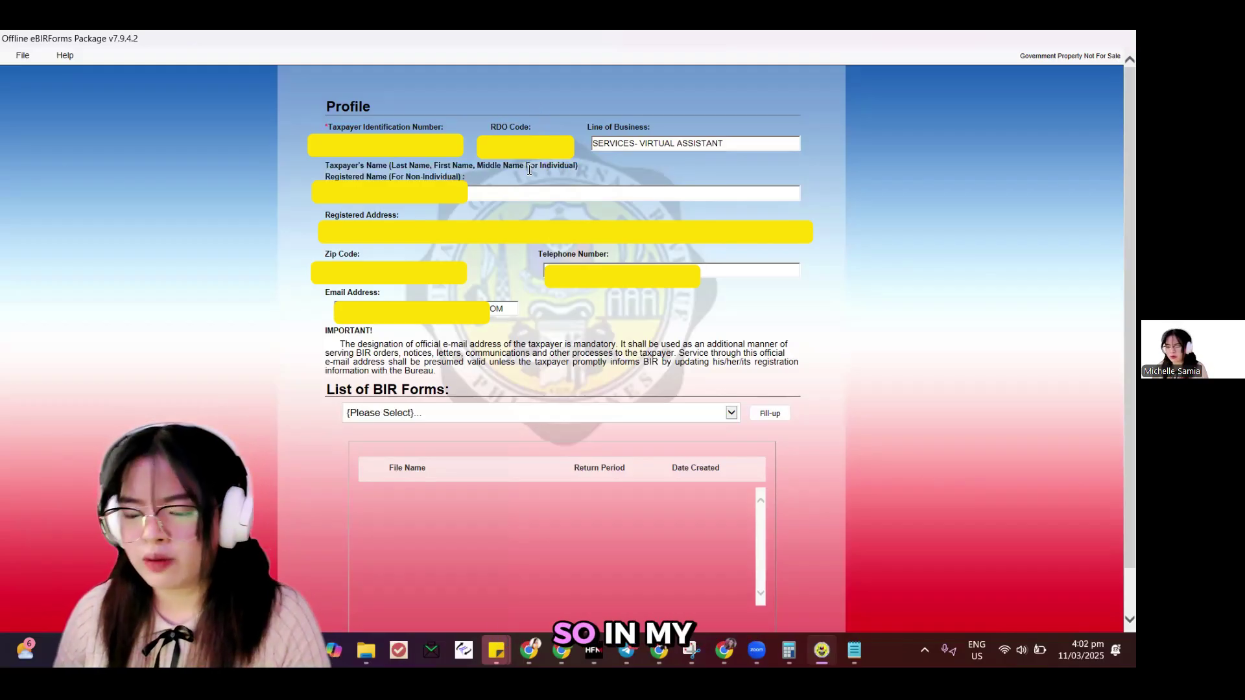
double_click(609, 131)
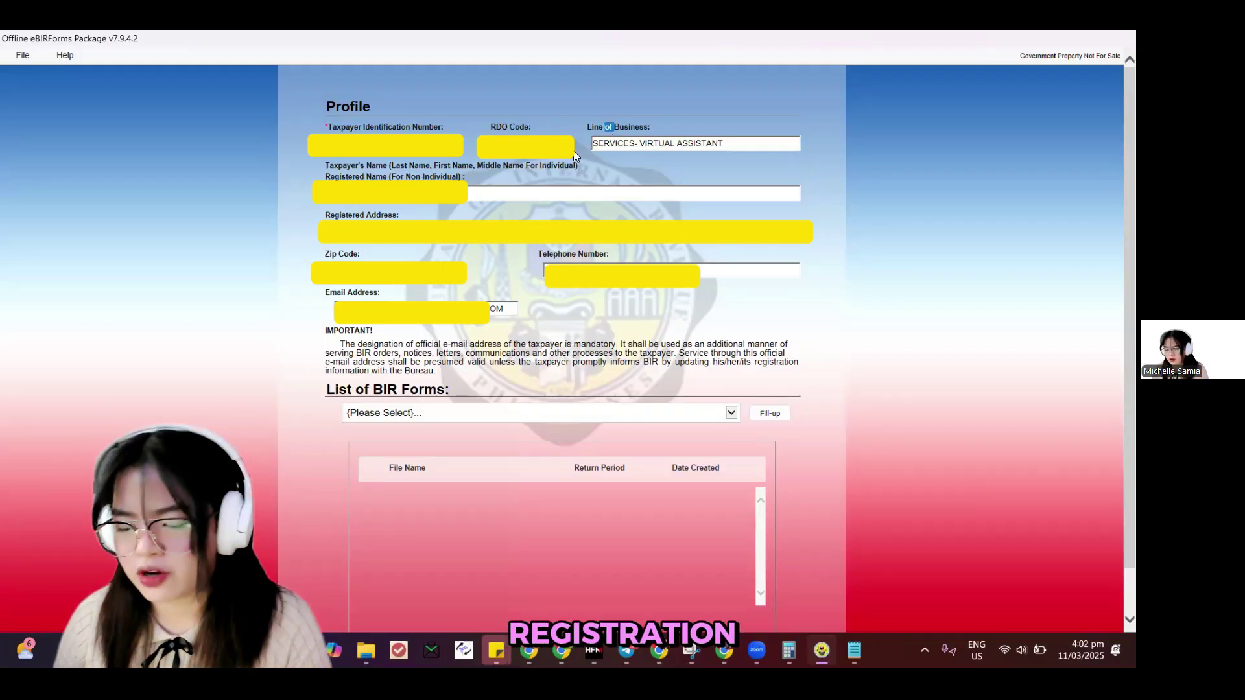
triple_click(444, 176)
click(441, 194)
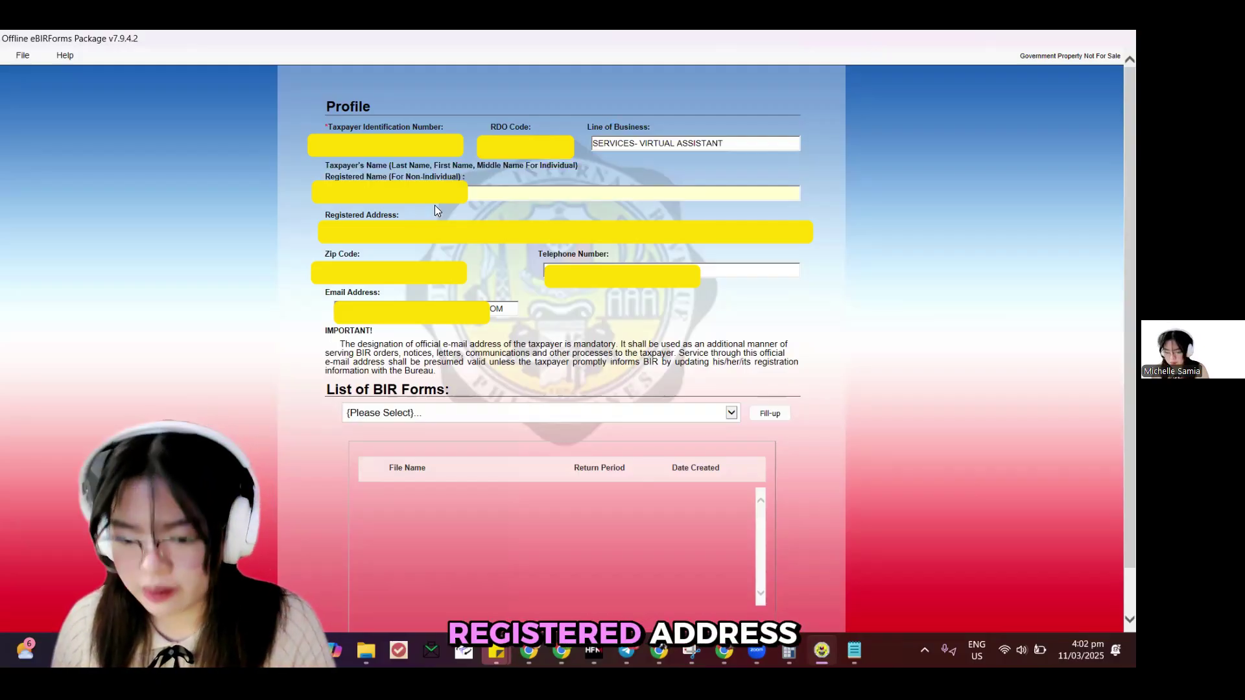
triple_click(377, 214)
double_click(328, 255)
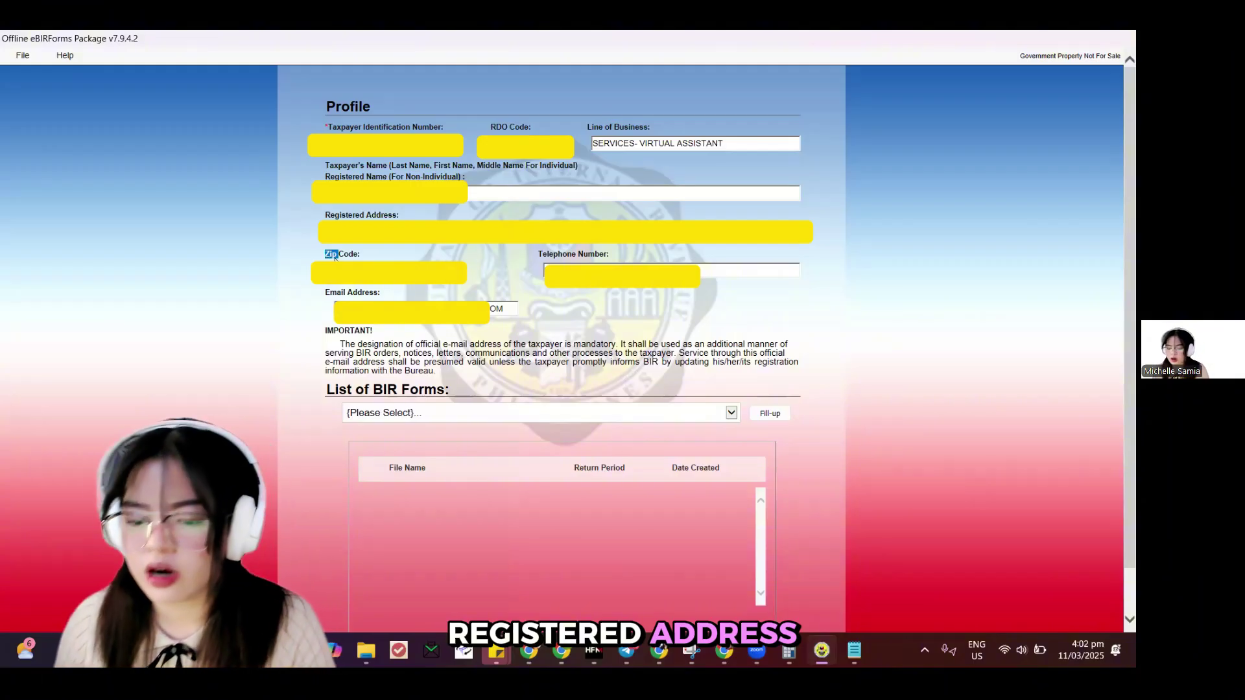
triple_click(552, 254)
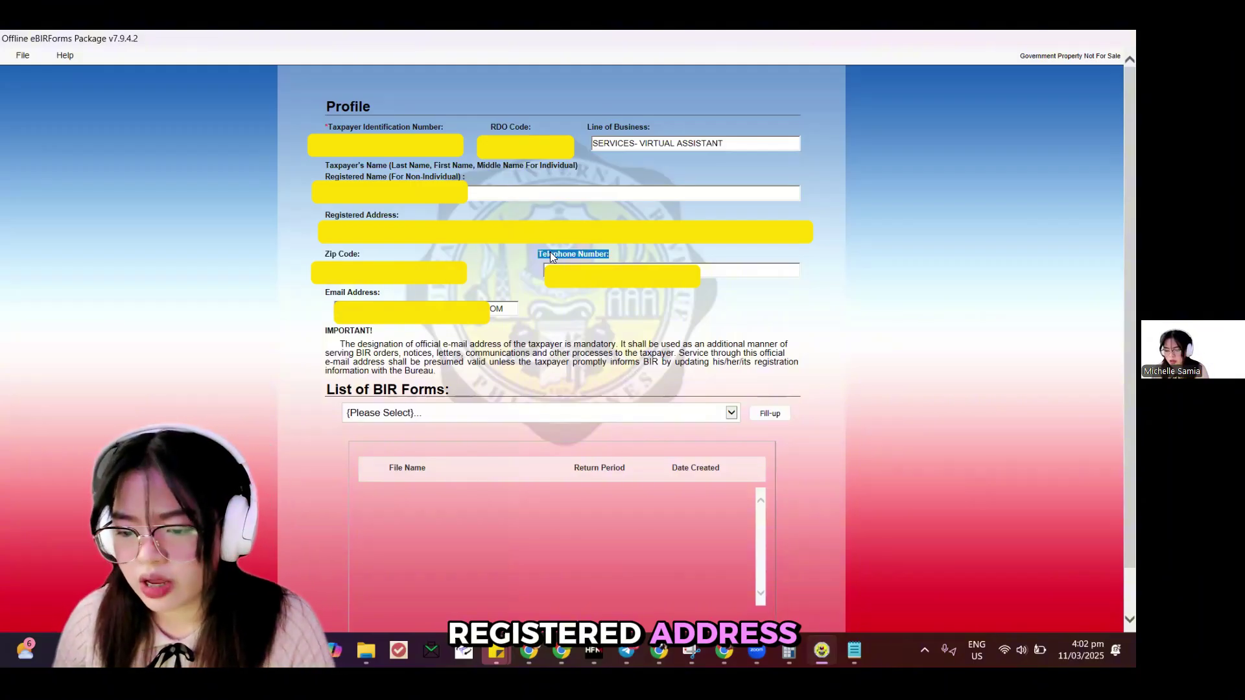
triple_click(335, 292)
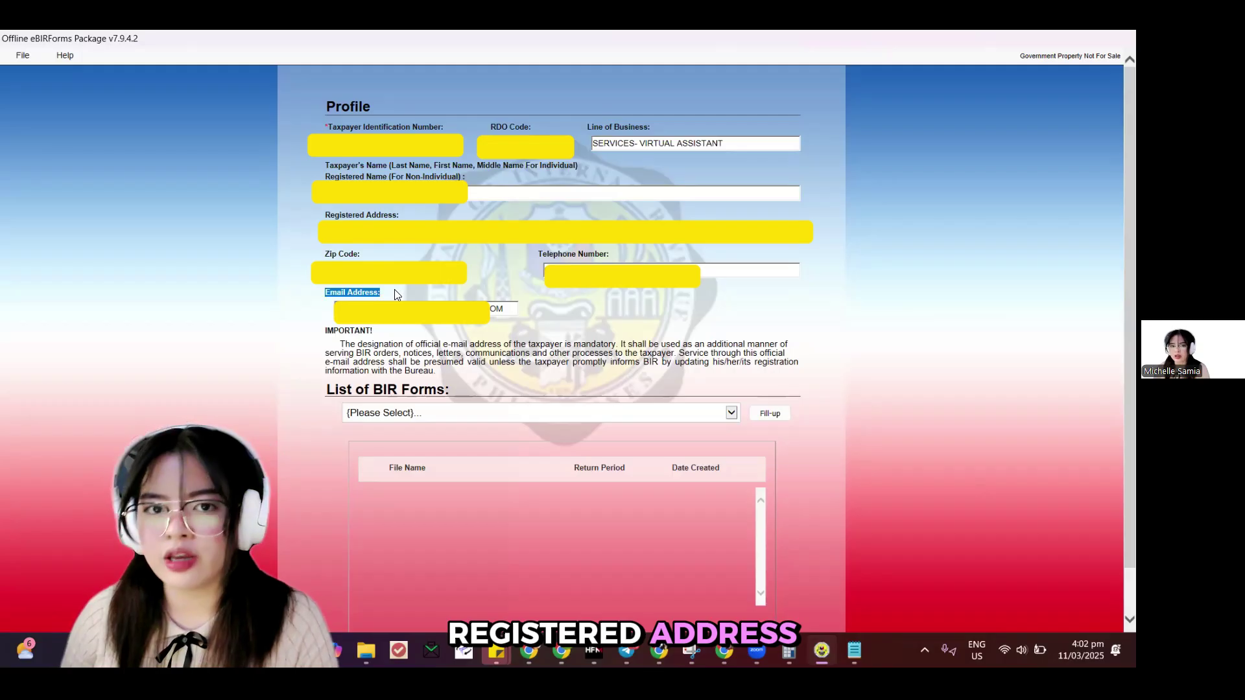
Look through the list of BIR forms for the annual income tax return options.
click(695, 415)
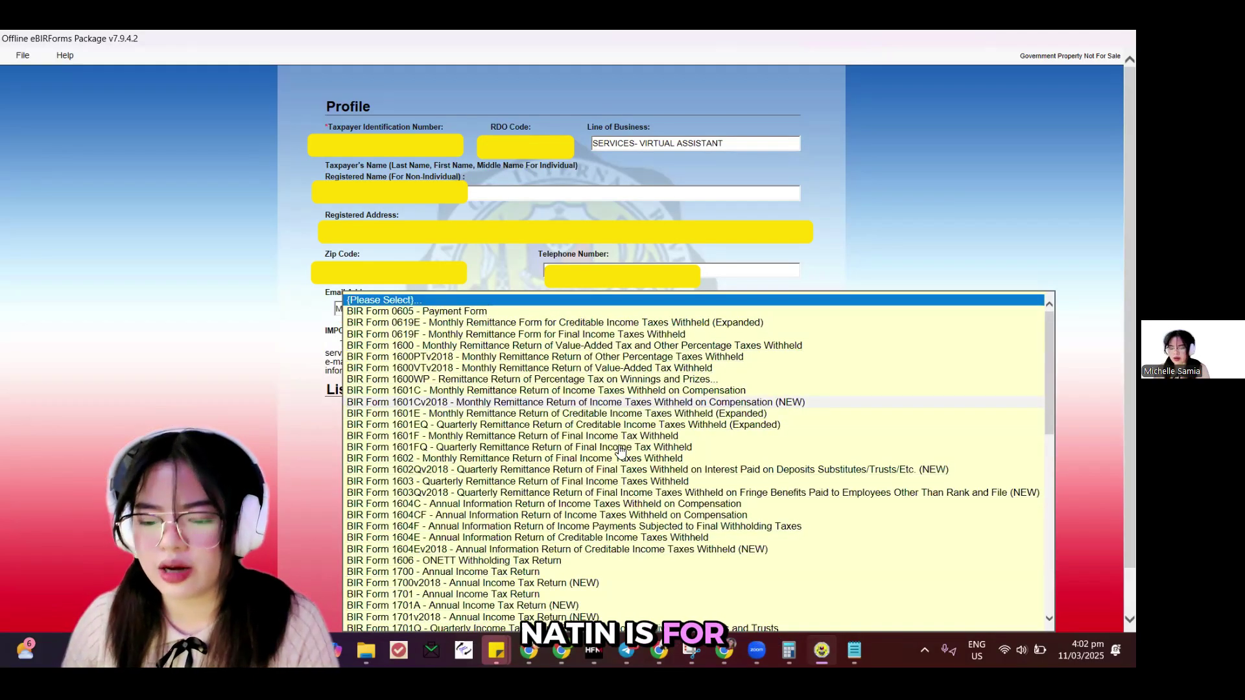
scroll(619, 453, down, 8)
scroll(517, 472, down, 1)
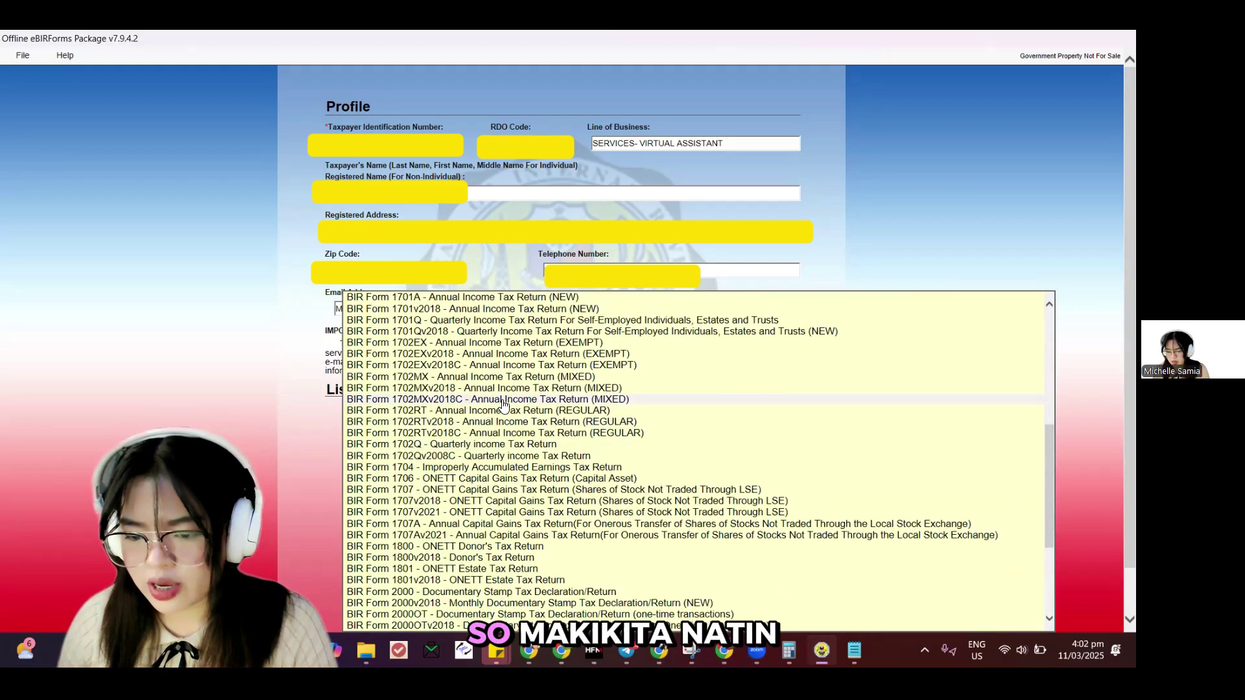
click(530, 389)
Switch to the browser and examine the tax types, form types, filing frequency and due dates on the sample BIR Form 2303 certificate.
key(alt+Tab)
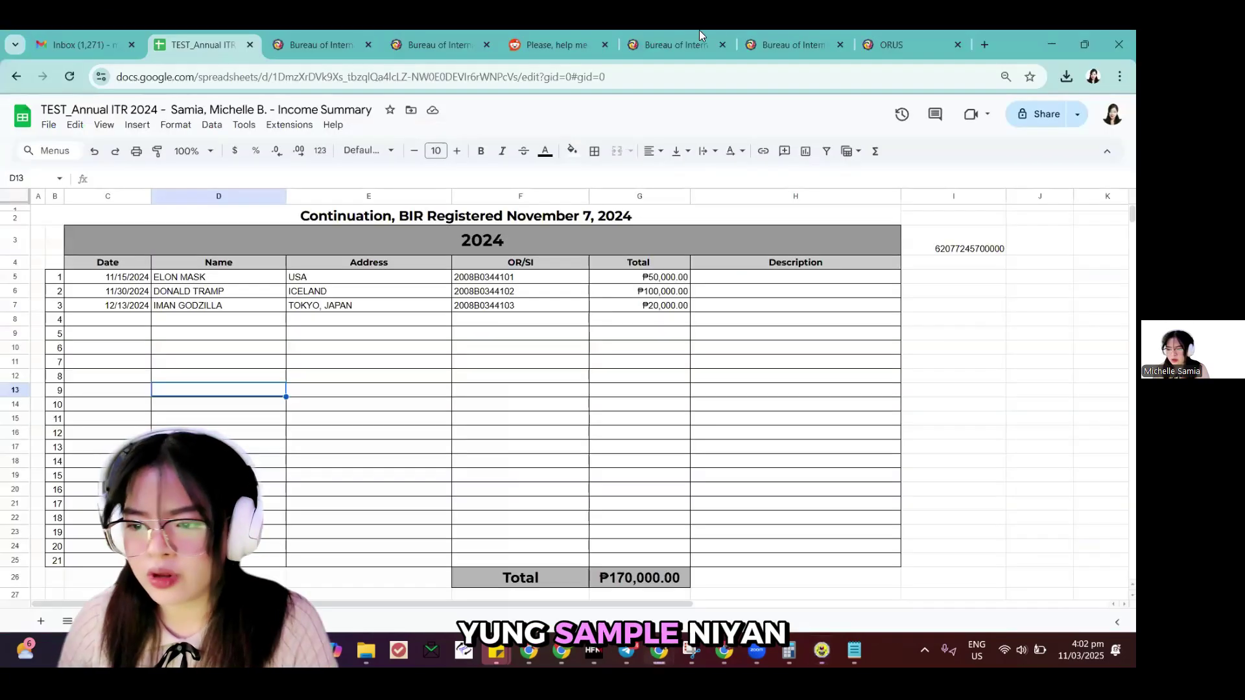
click(542, 31)
click(636, 214)
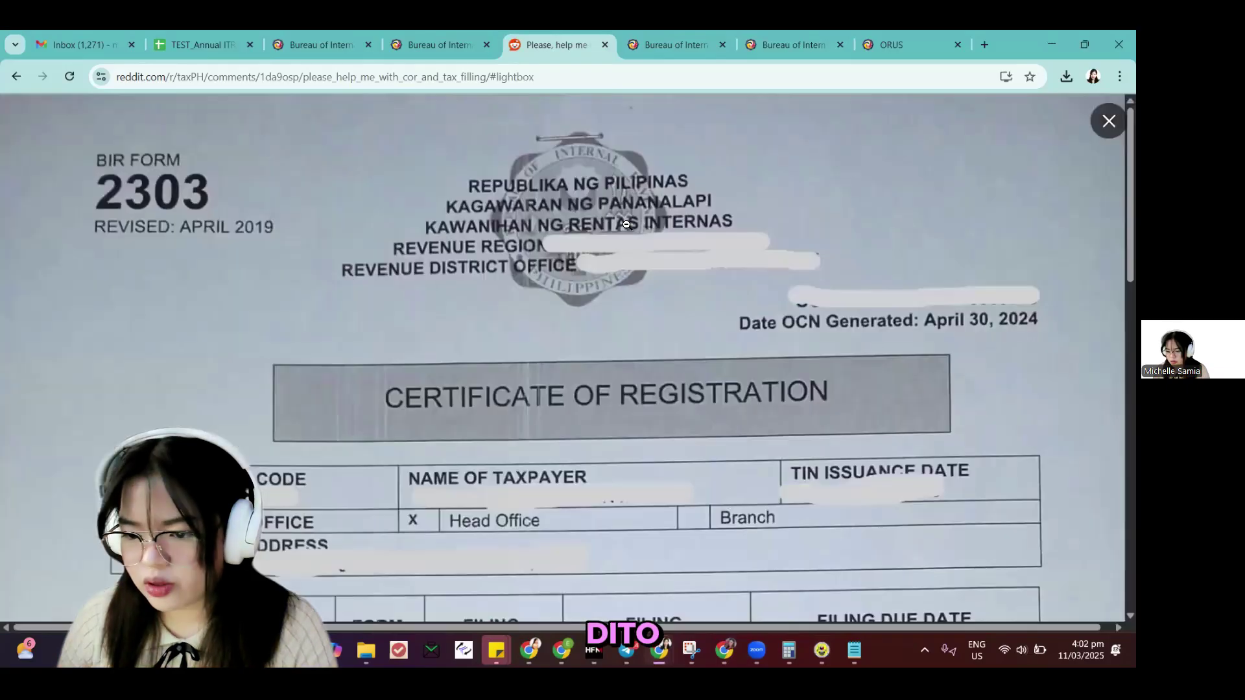
scroll(506, 390, down, 4)
scroll(195, 361, down, 1)
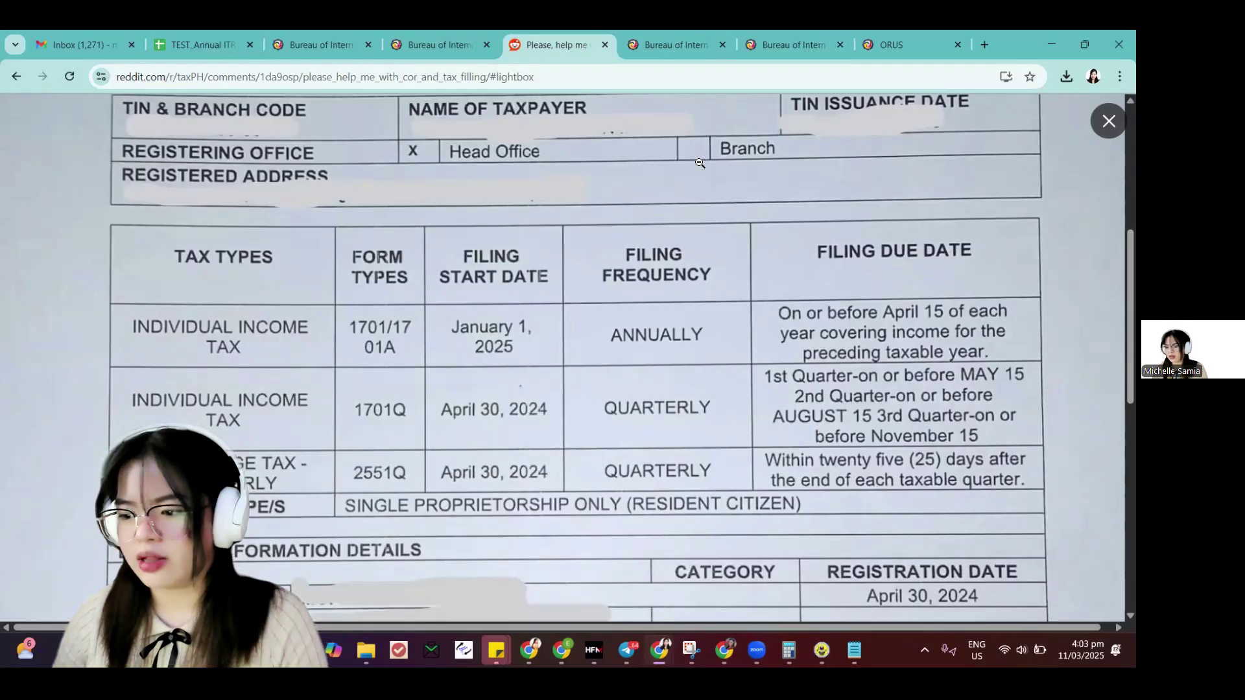
click(443, 31)
click(567, 31)
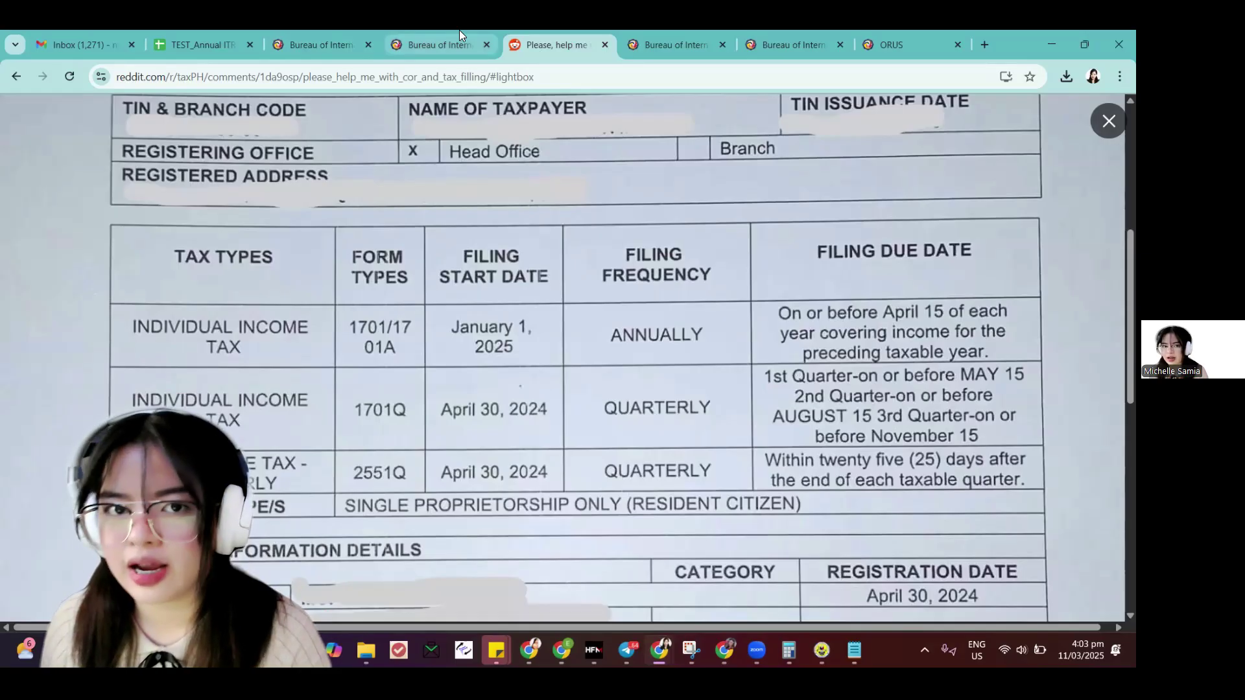
click(444, 44)
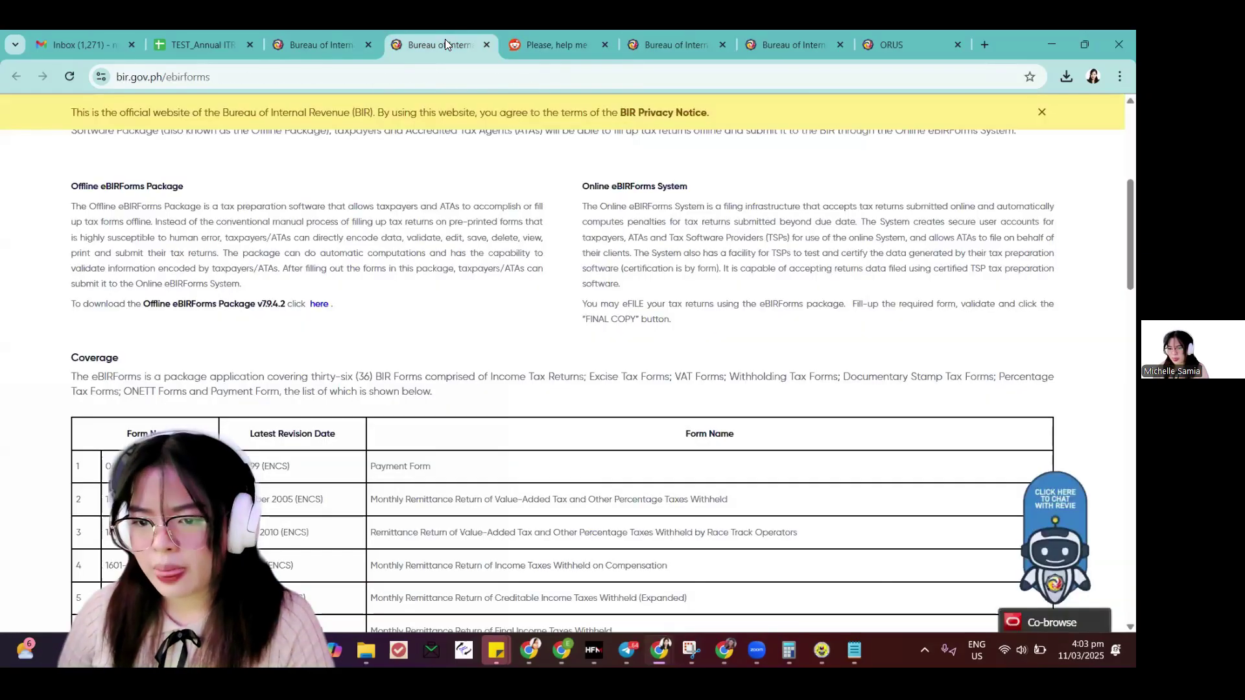
click(548, 34)
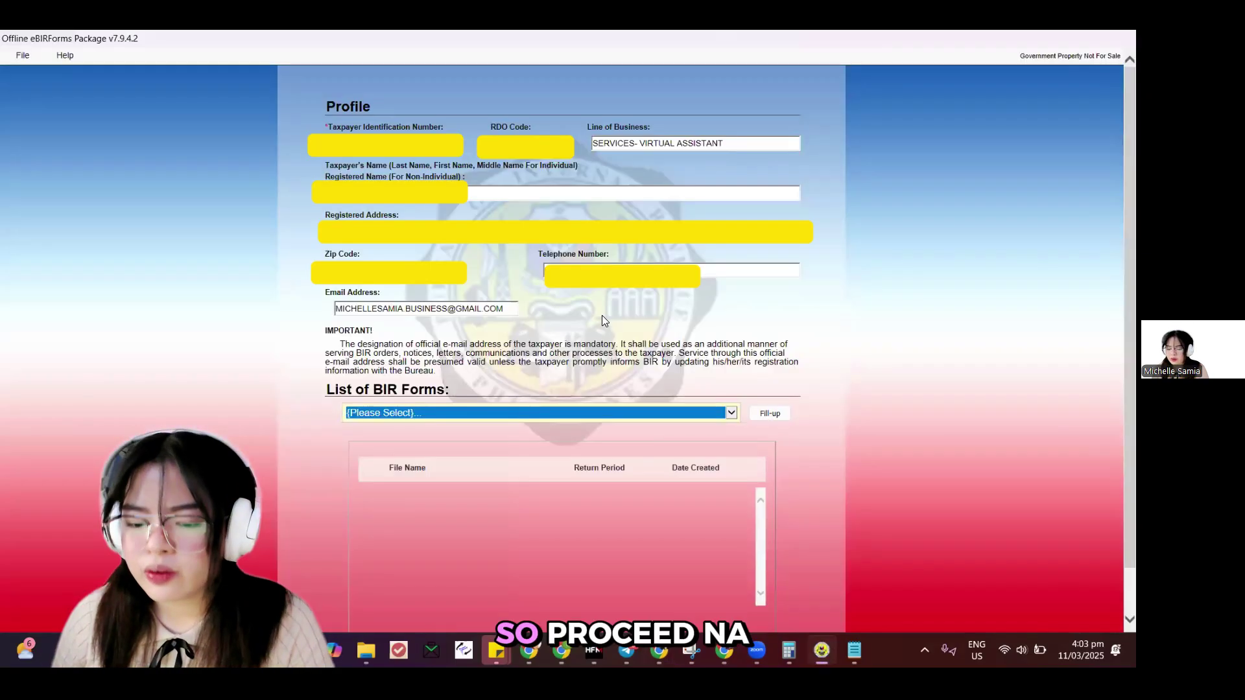
Select BIR Form 1701A - Annual Income Tax Return (NEW) in eBIRForms and open it for filling up, acknowledging the profile save.
click(480, 413)
scroll(462, 476, down, 5)
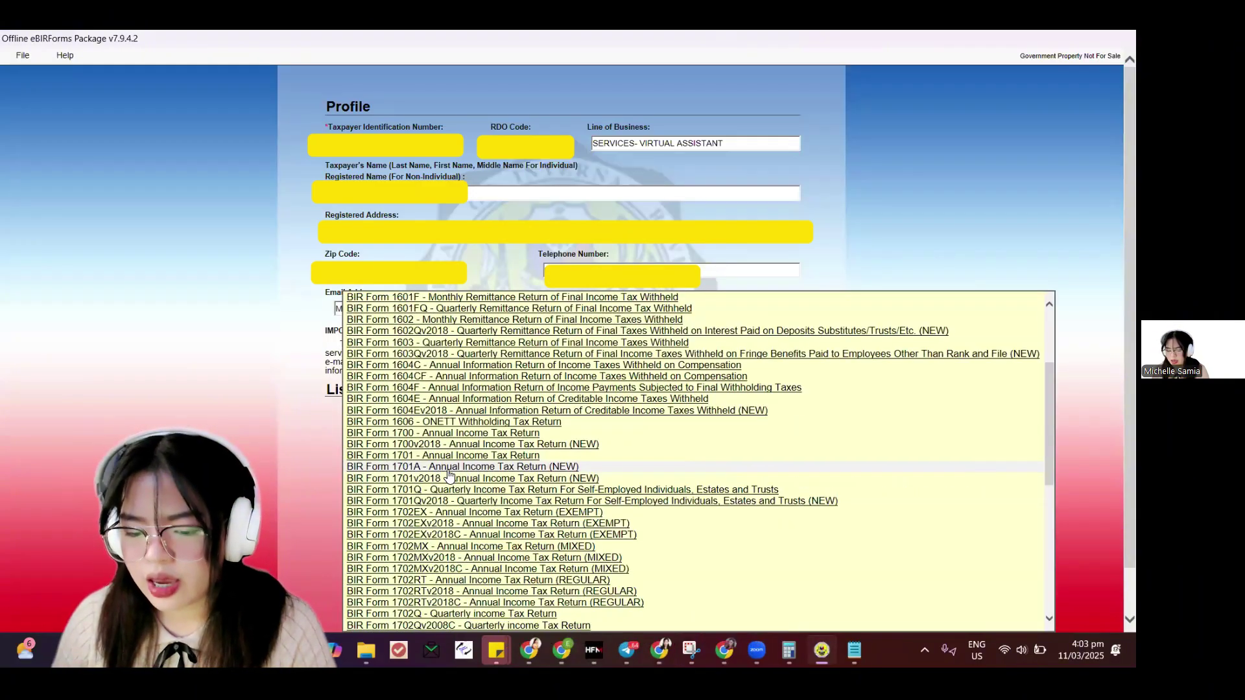
click(544, 468)
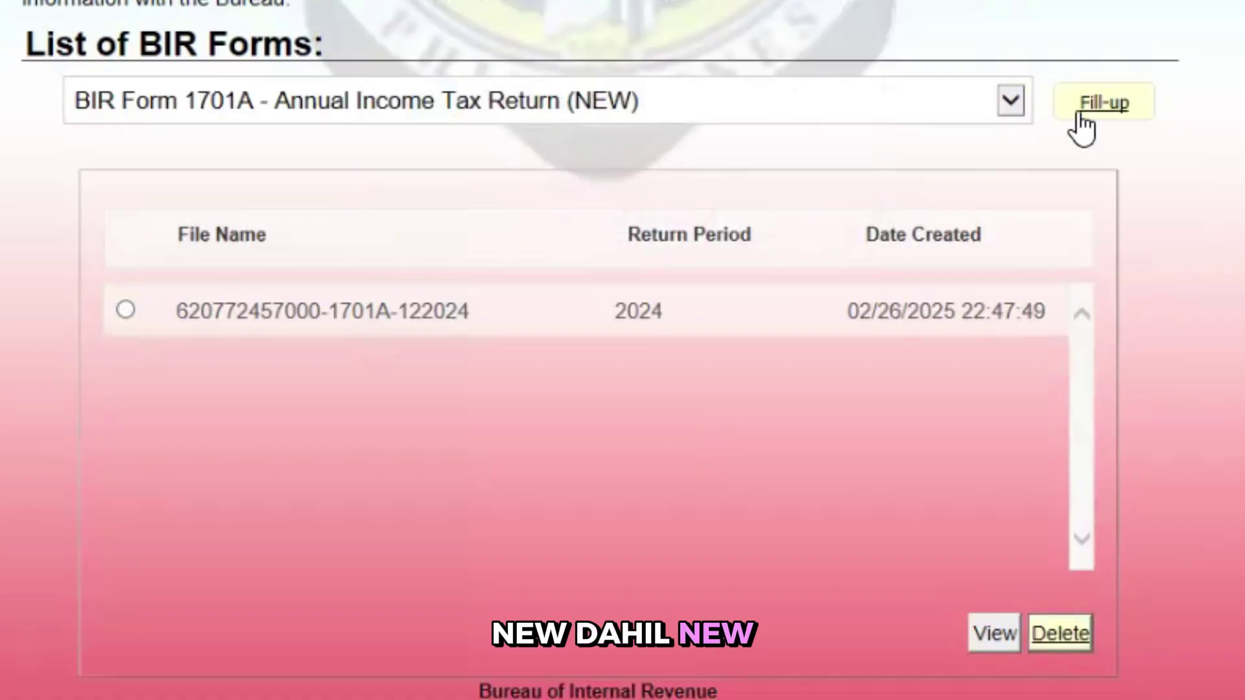
click(759, 415)
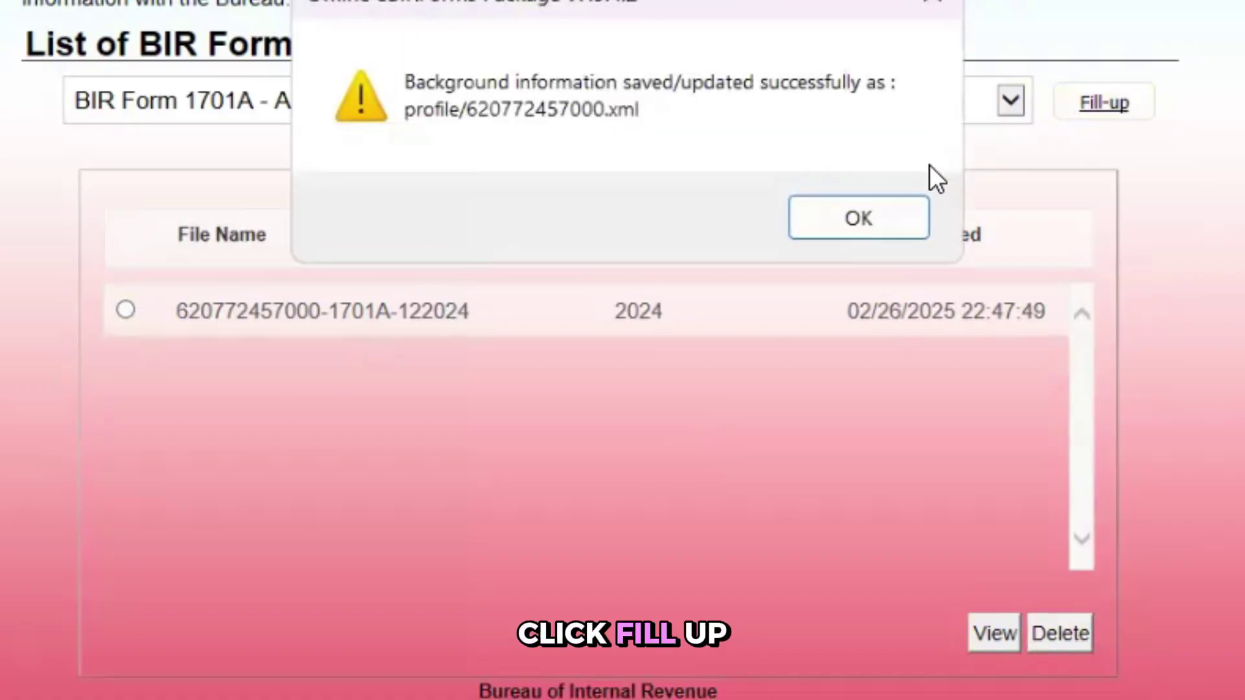
click(894, 234)
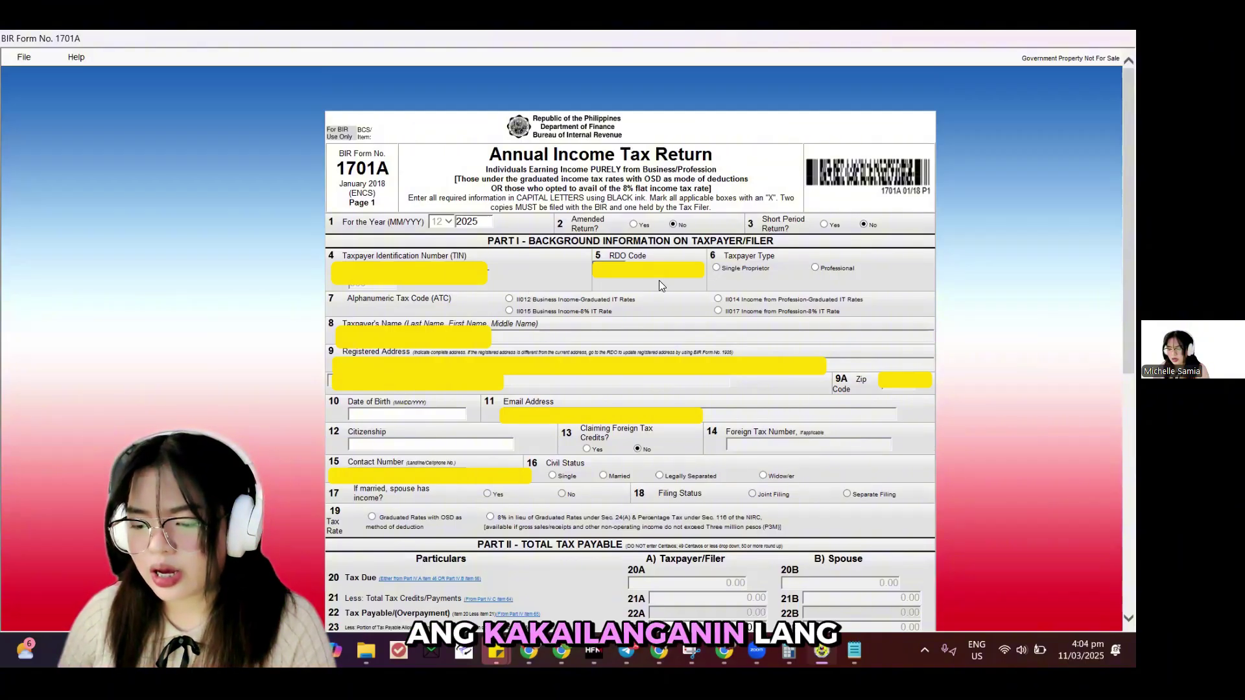
Set the taxpayer type to Professional and the Alphanumeric Tax Code to II017 Income from Profession-8% IT Rate.
click(816, 267)
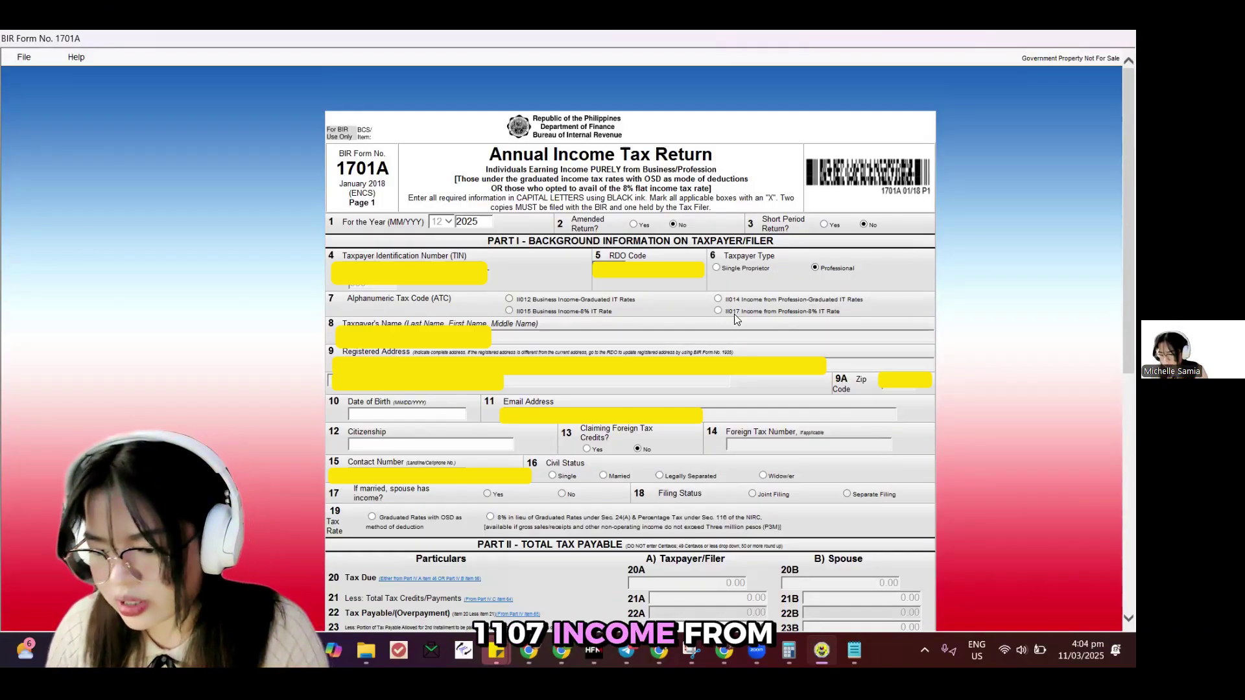
click(772, 310)
scroll(661, 331, down, 3)
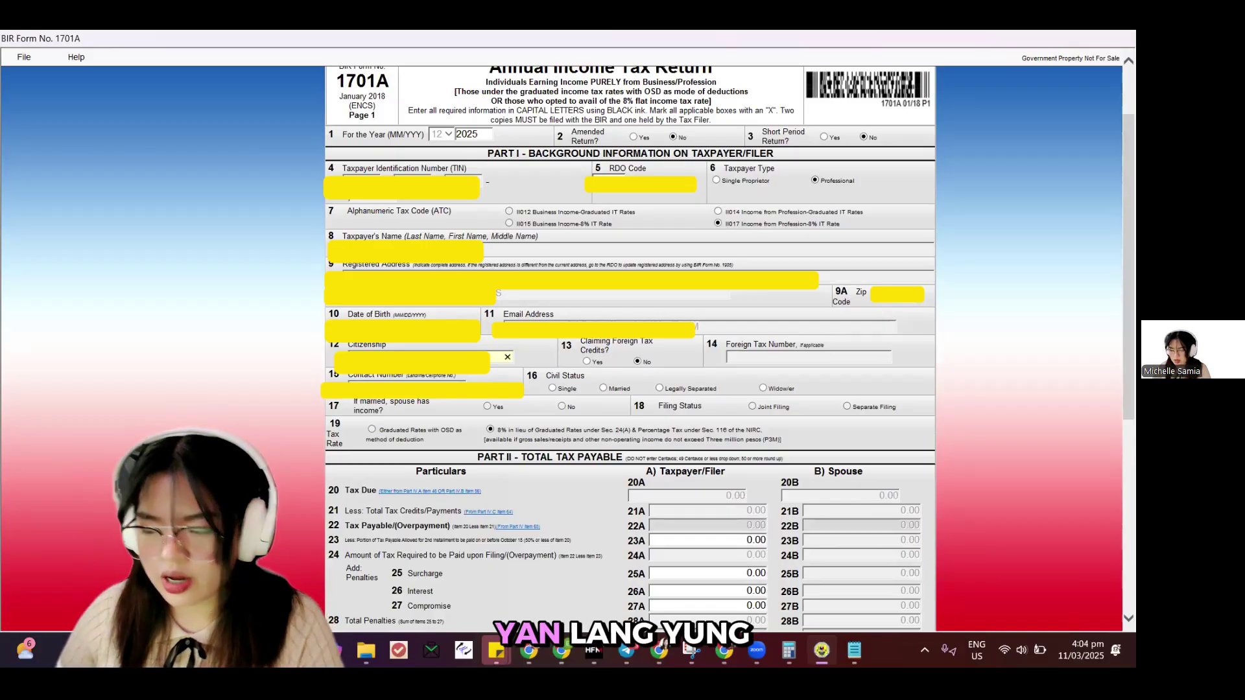
Validate the first page of the 1701A return and dismiss the validation message.
scroll(591, 396, down, 6)
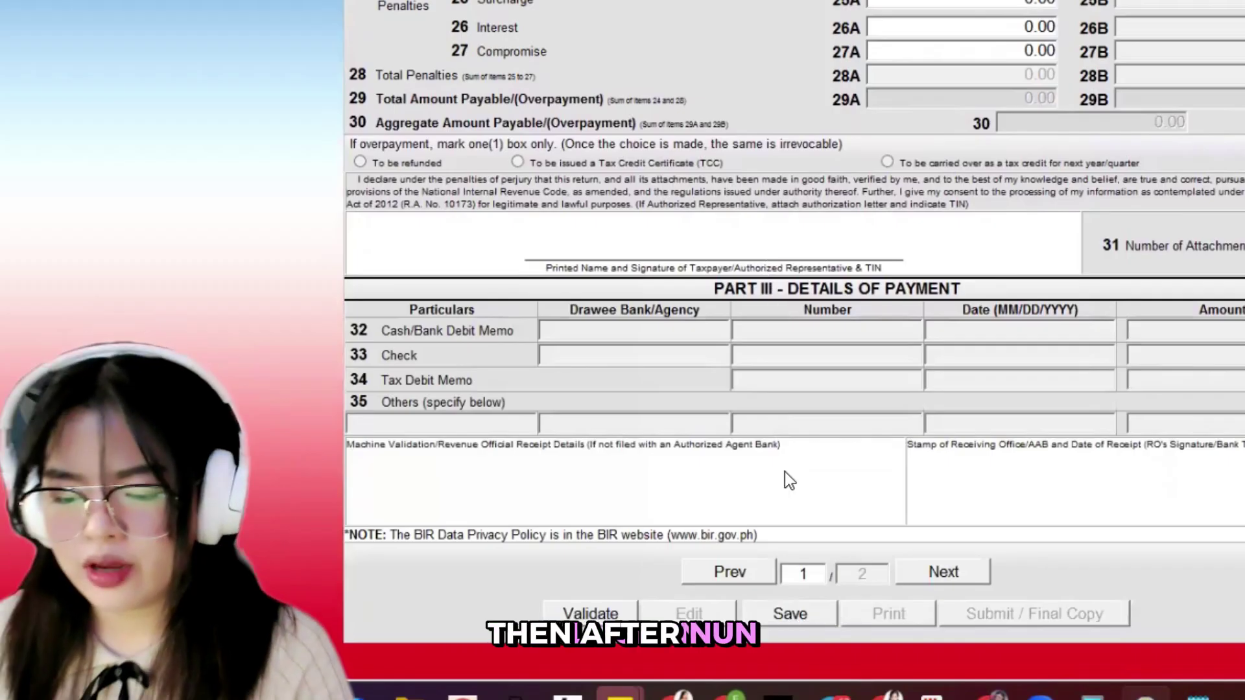
click(605, 618)
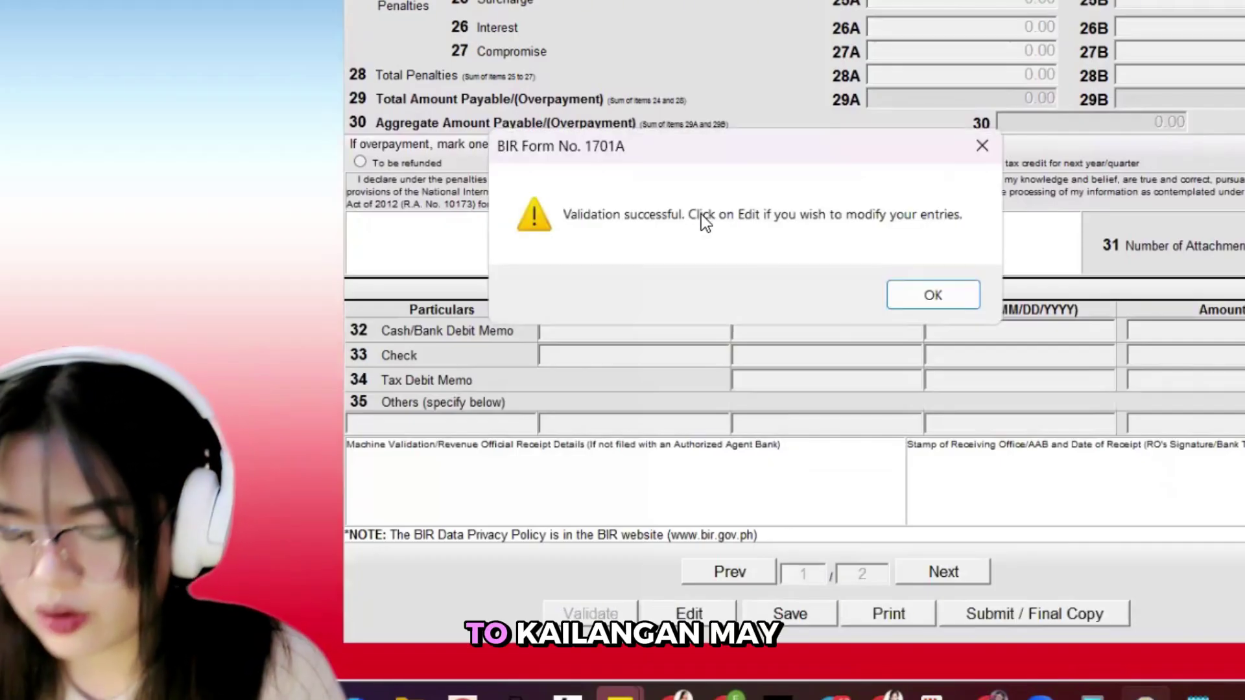
drag(687, 153, 692, 95)
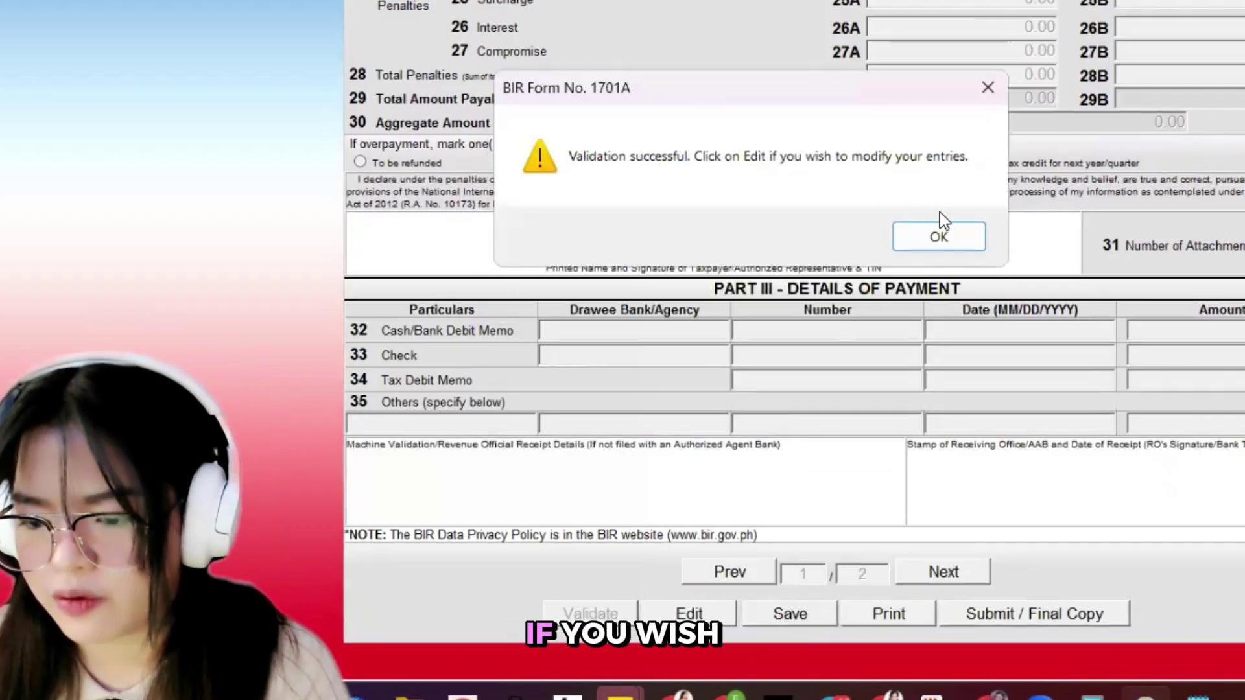
click(944, 234)
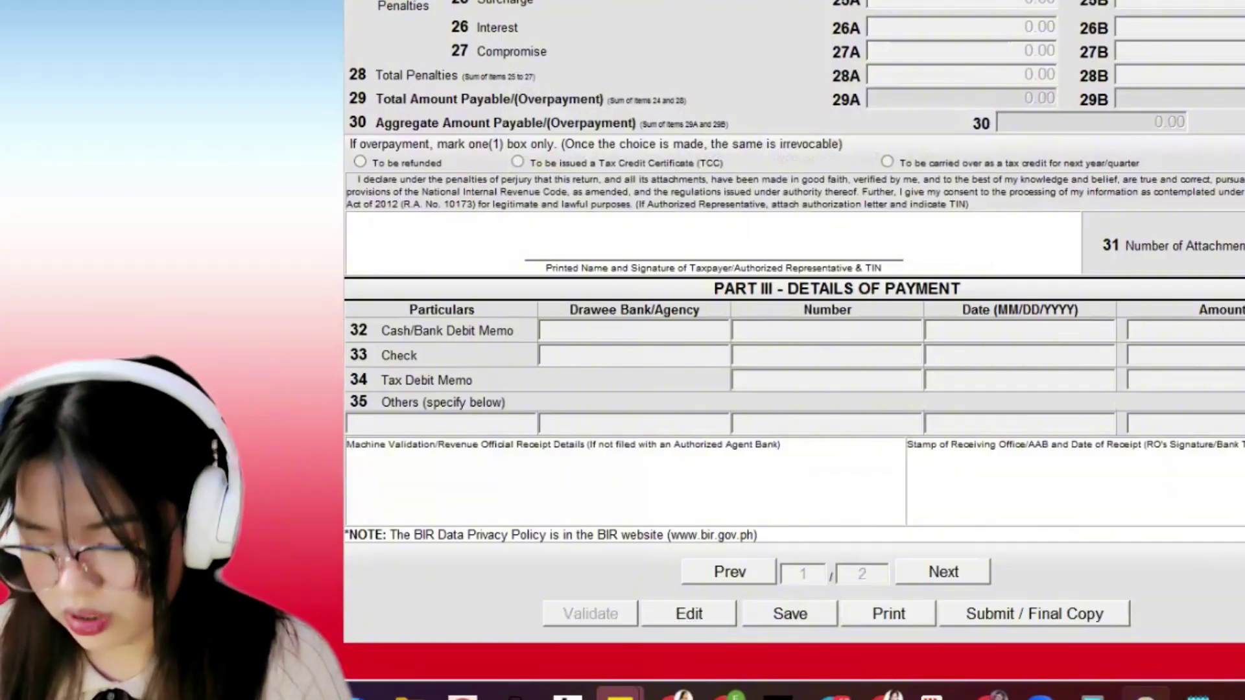
Select item 47A Sales/Revenues/Receipts/Fees on page 2 of the return and switch to the income summary spreadsheet.
click(944, 572)
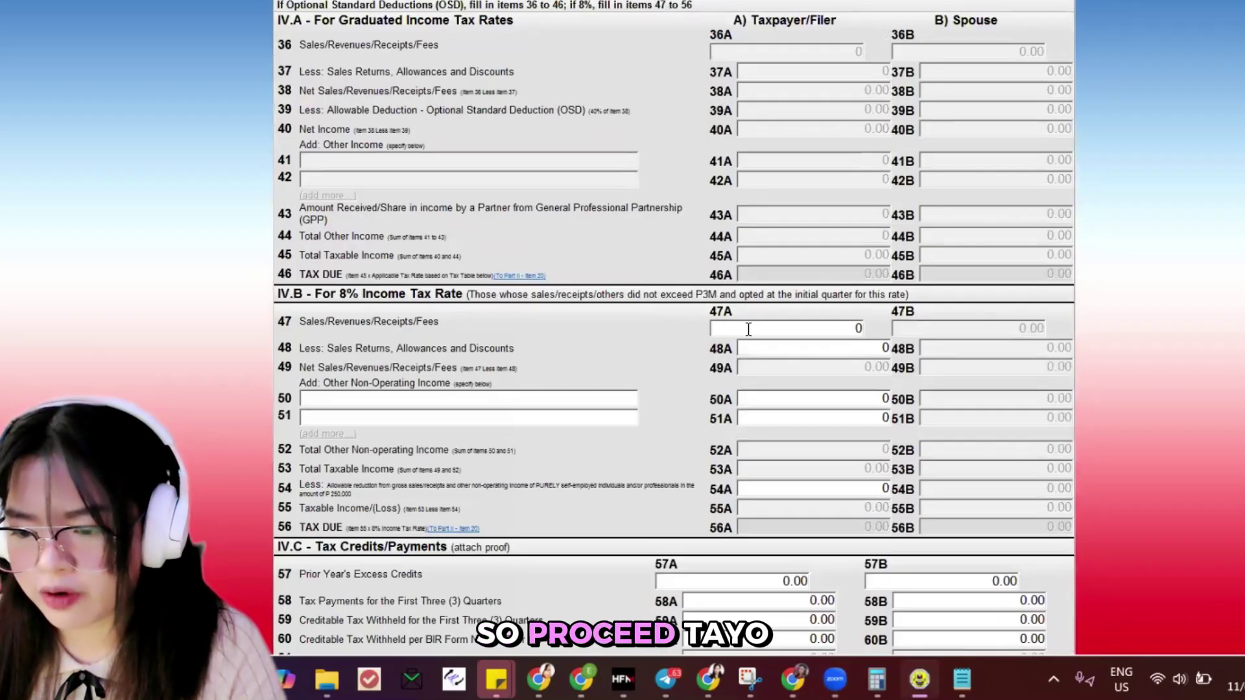
click(747, 327)
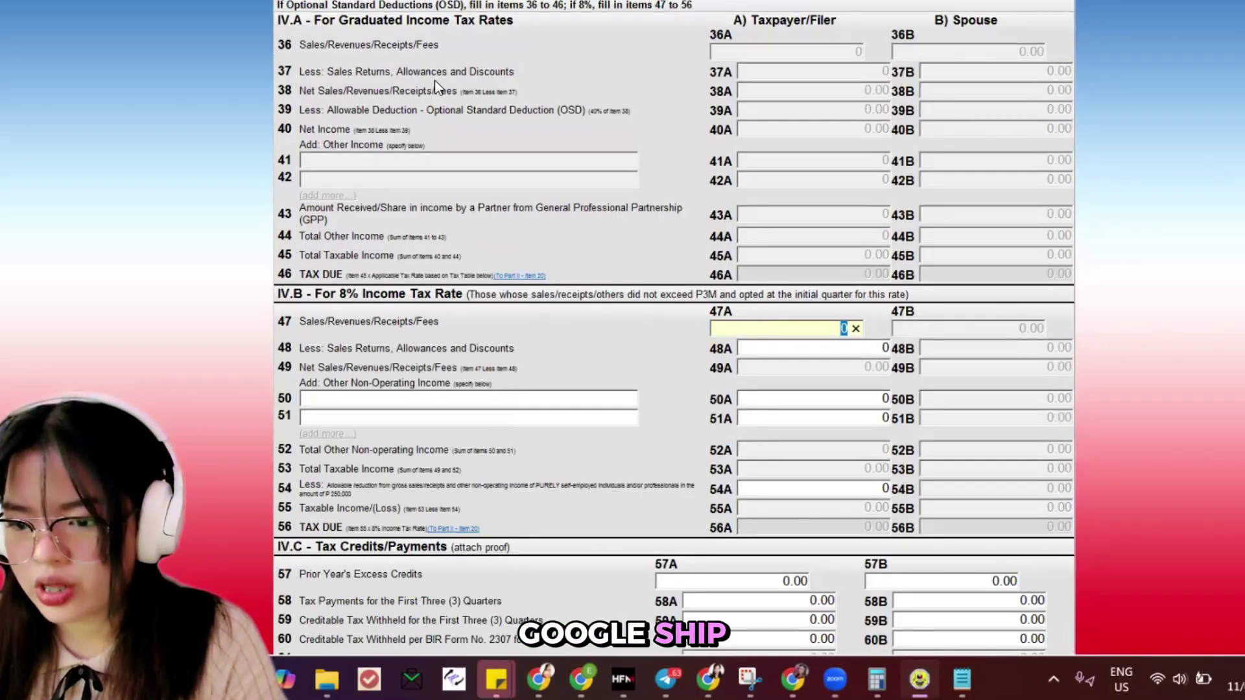
key(super+Tab)
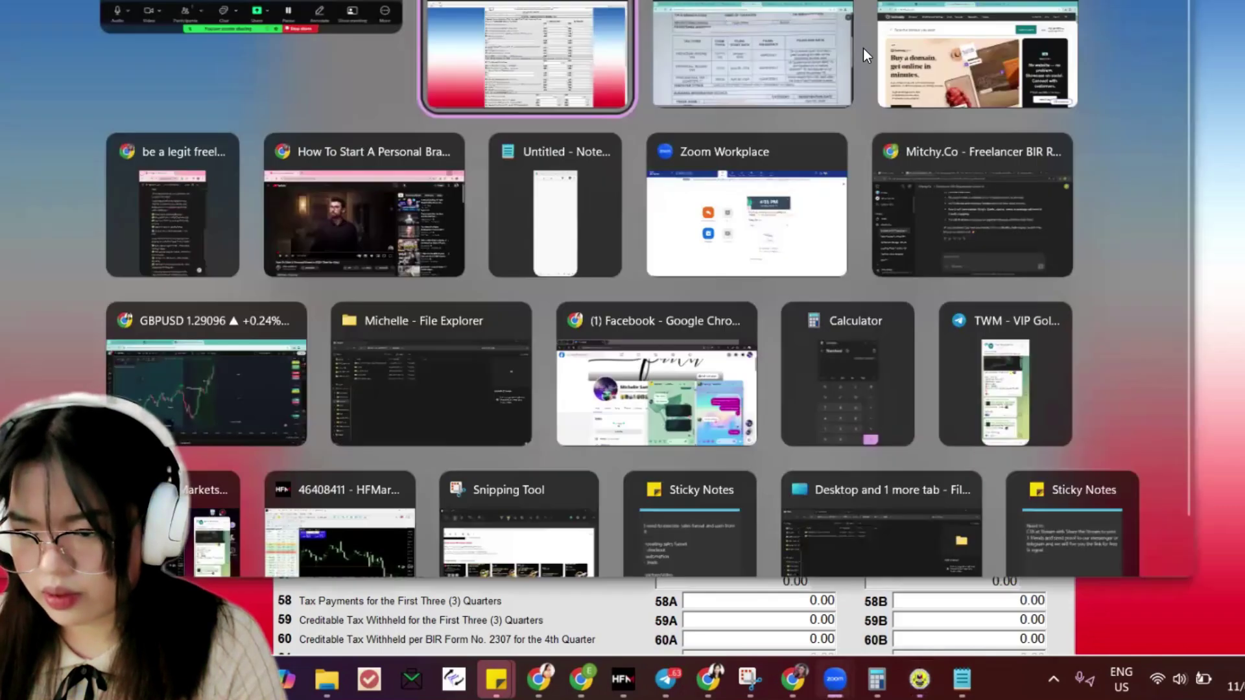
click(710, 73)
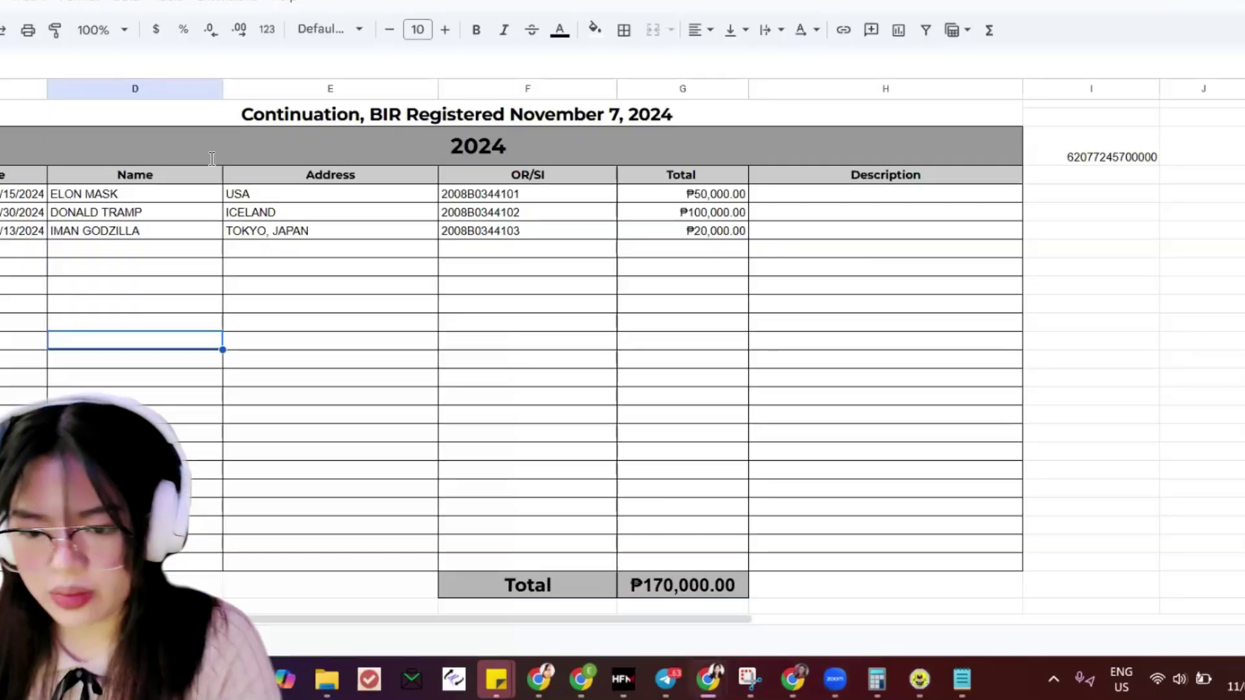
Review the income summary's registration heading and the first entry's date, client name, address, OR/SI number and total.
click(293, 110)
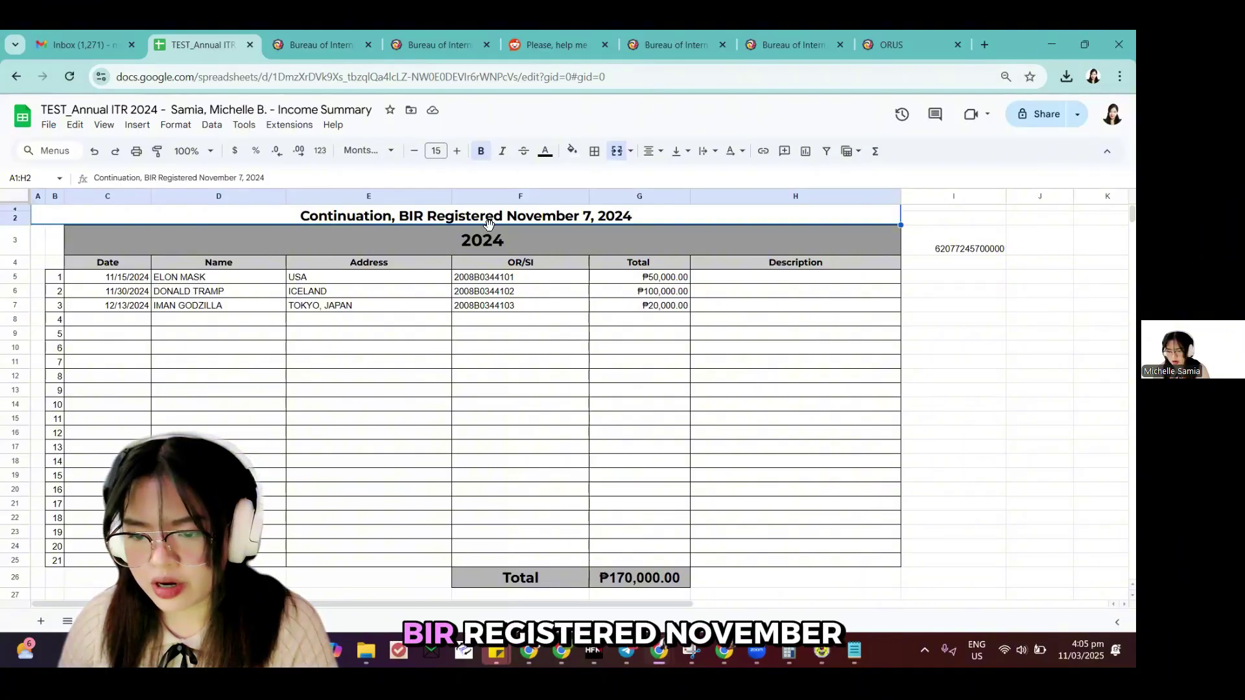
click(245, 279)
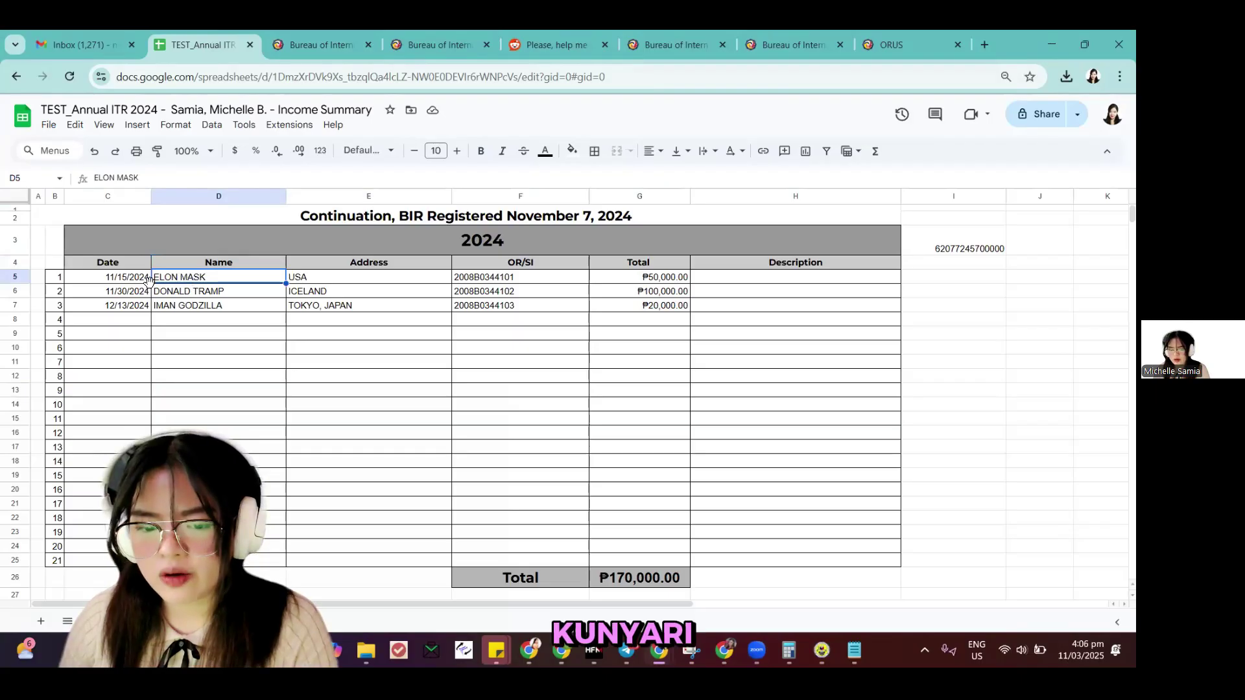
click(114, 281)
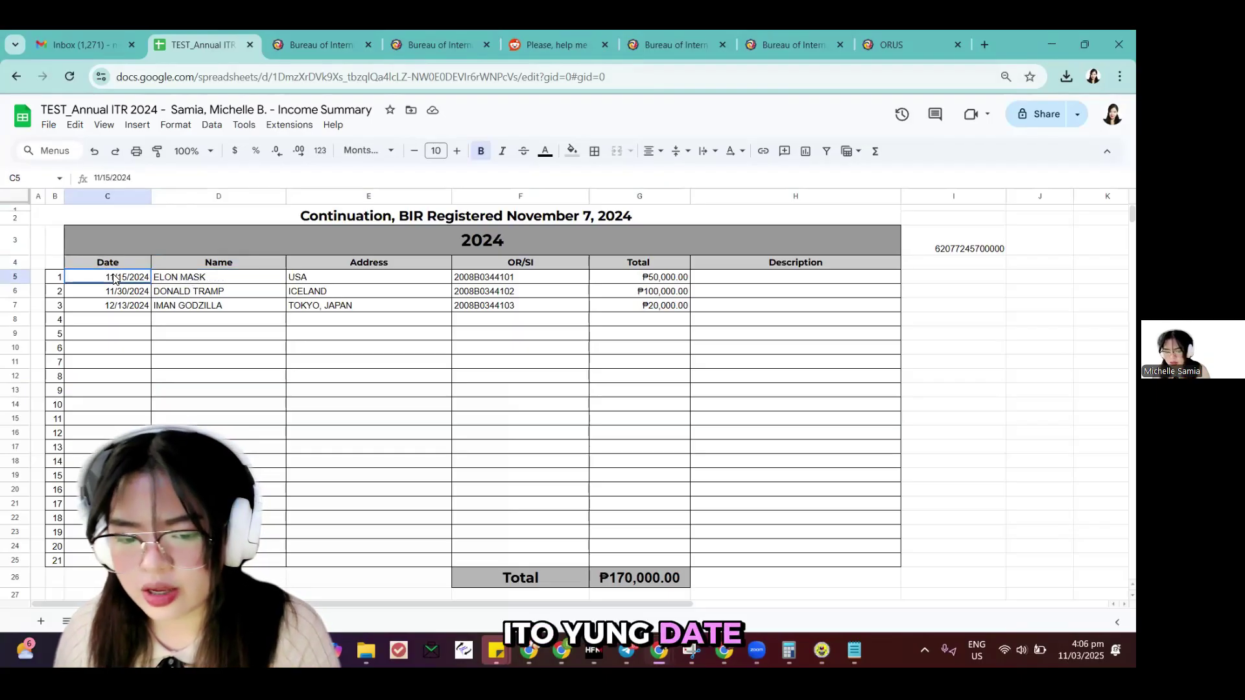
click(172, 284)
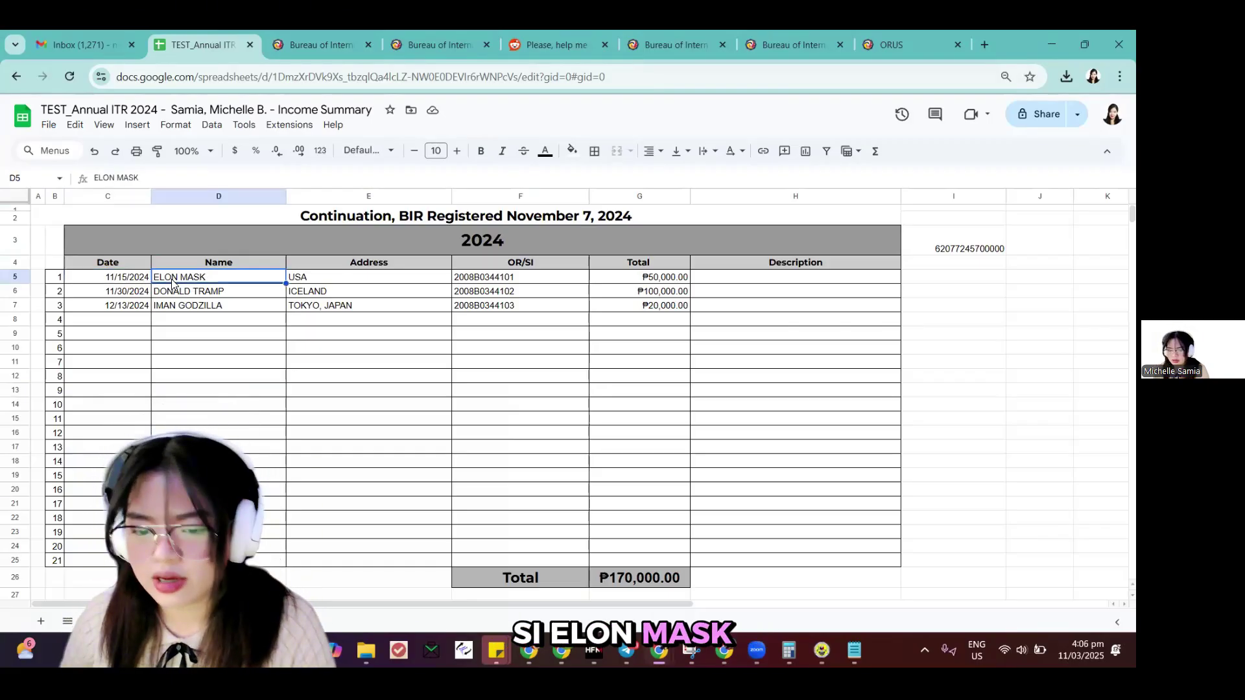
click(337, 278)
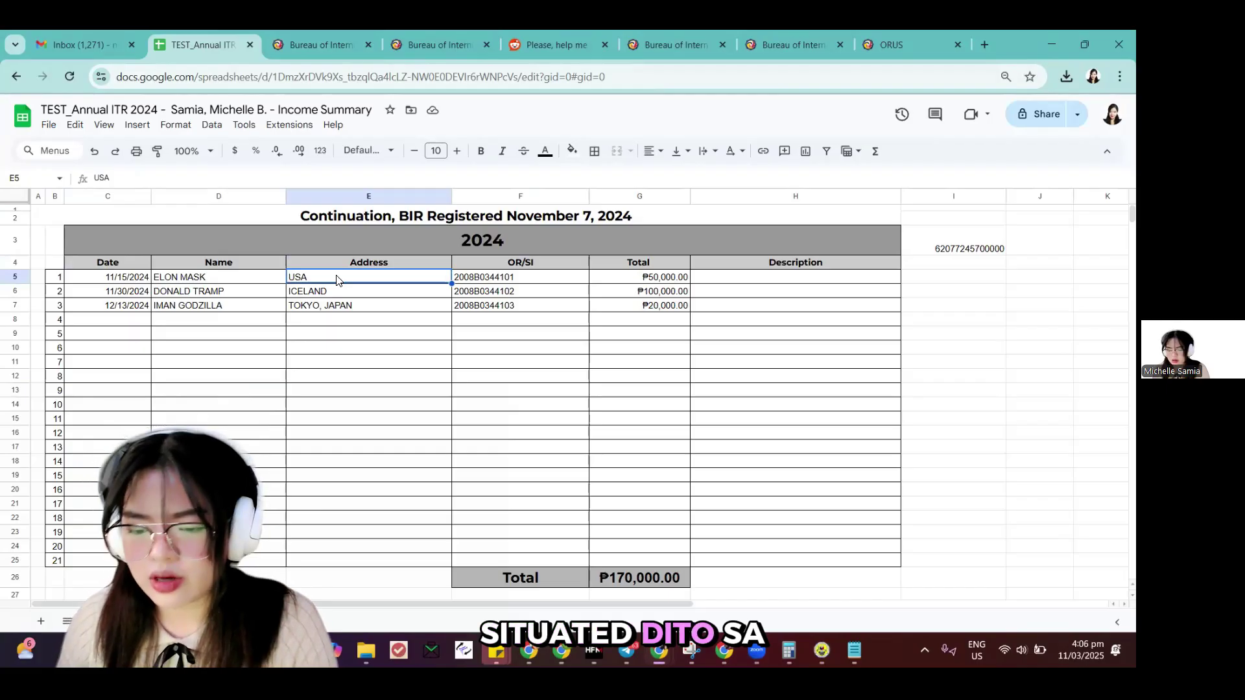
click(500, 284)
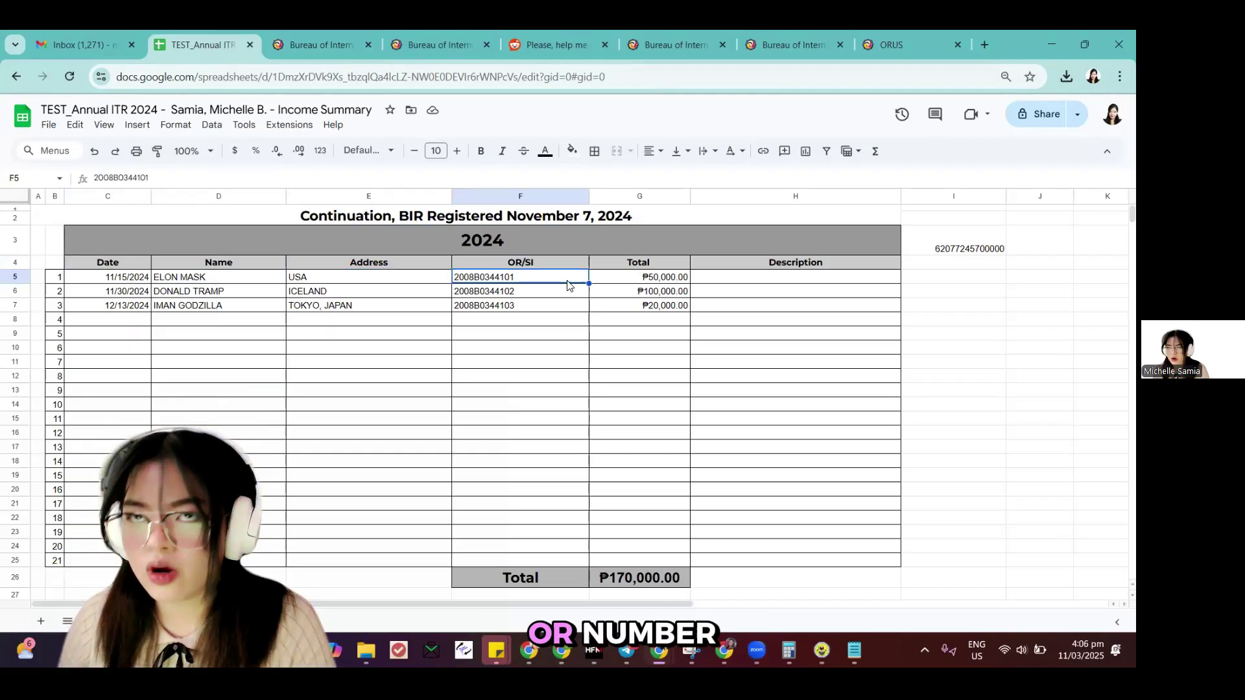
click(623, 280)
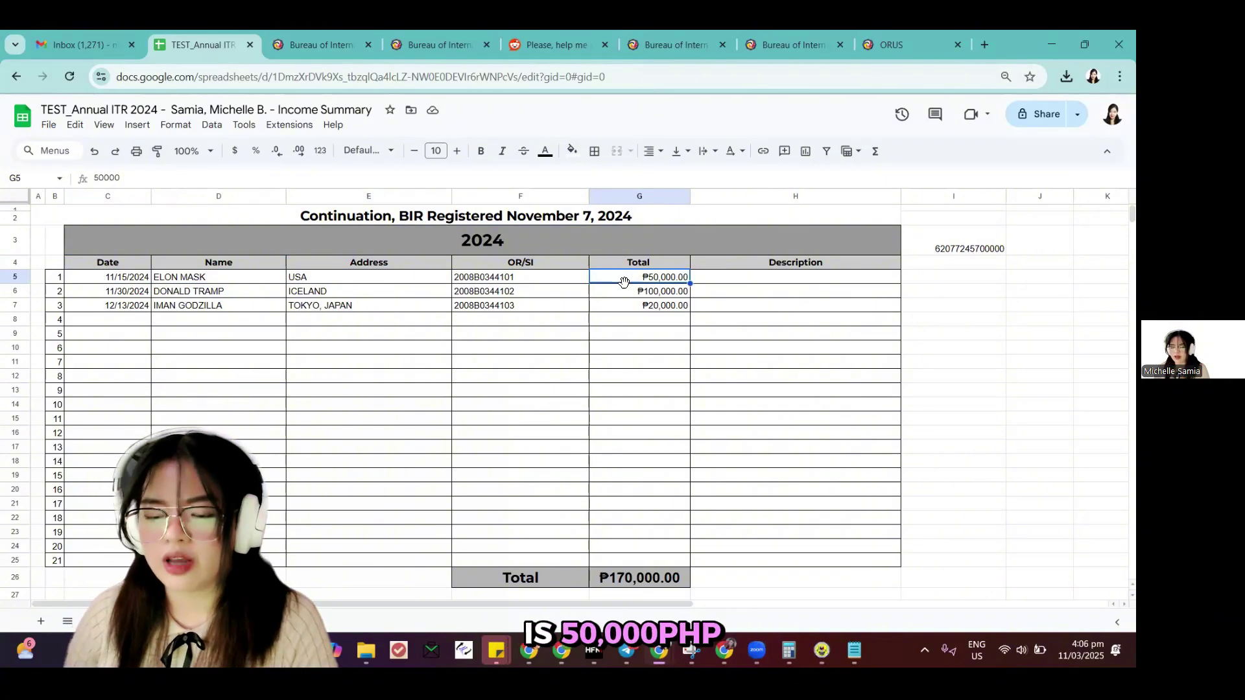
Review the income summary's second entry, including its client name, address, OR/SI number and total.
click(195, 292)
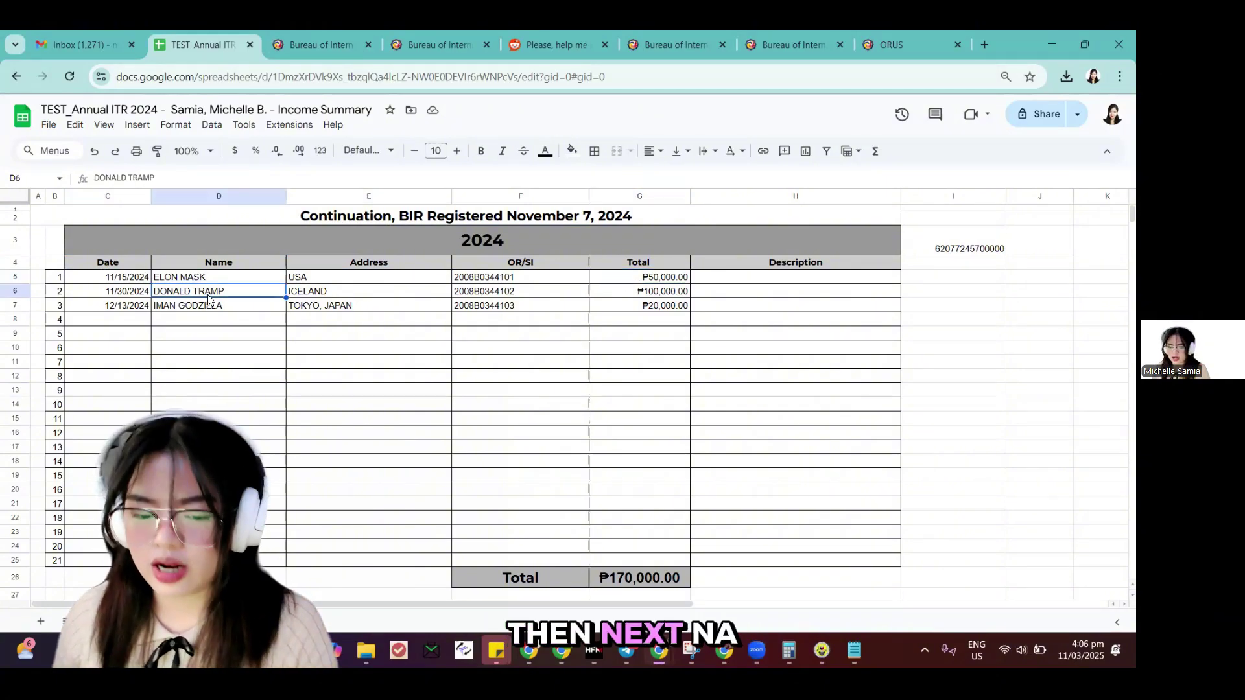
click(129, 307)
click(253, 293)
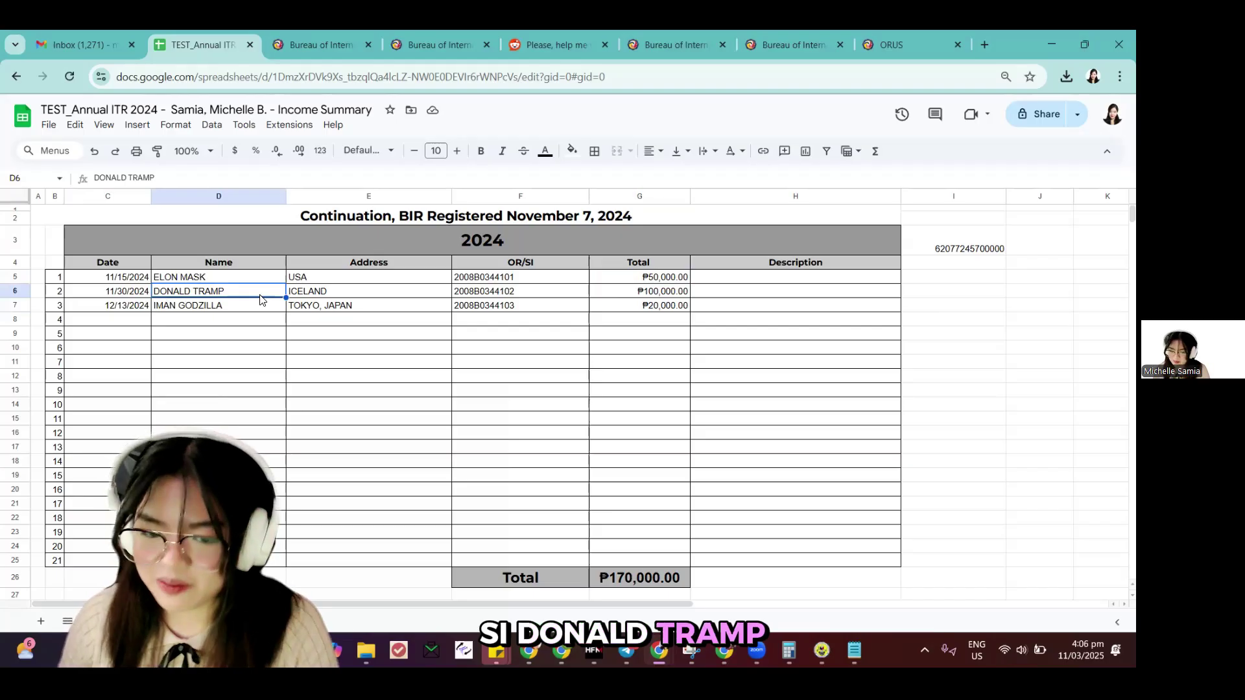
click(289, 295)
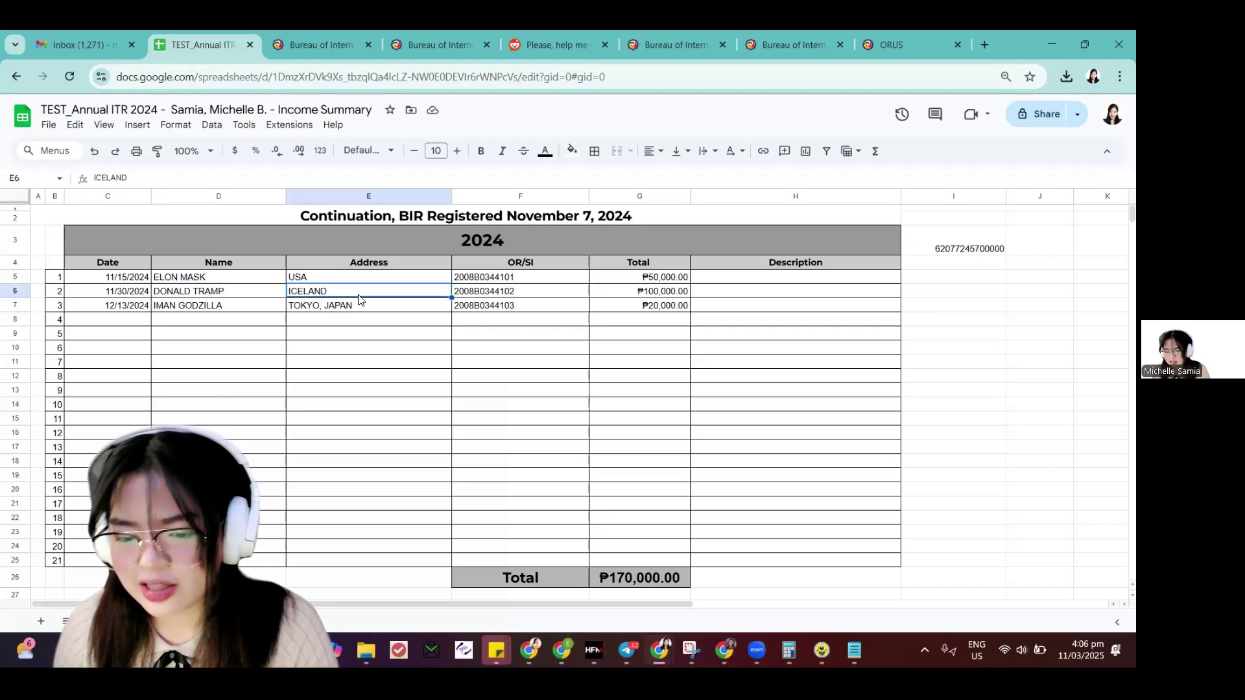
click(485, 297)
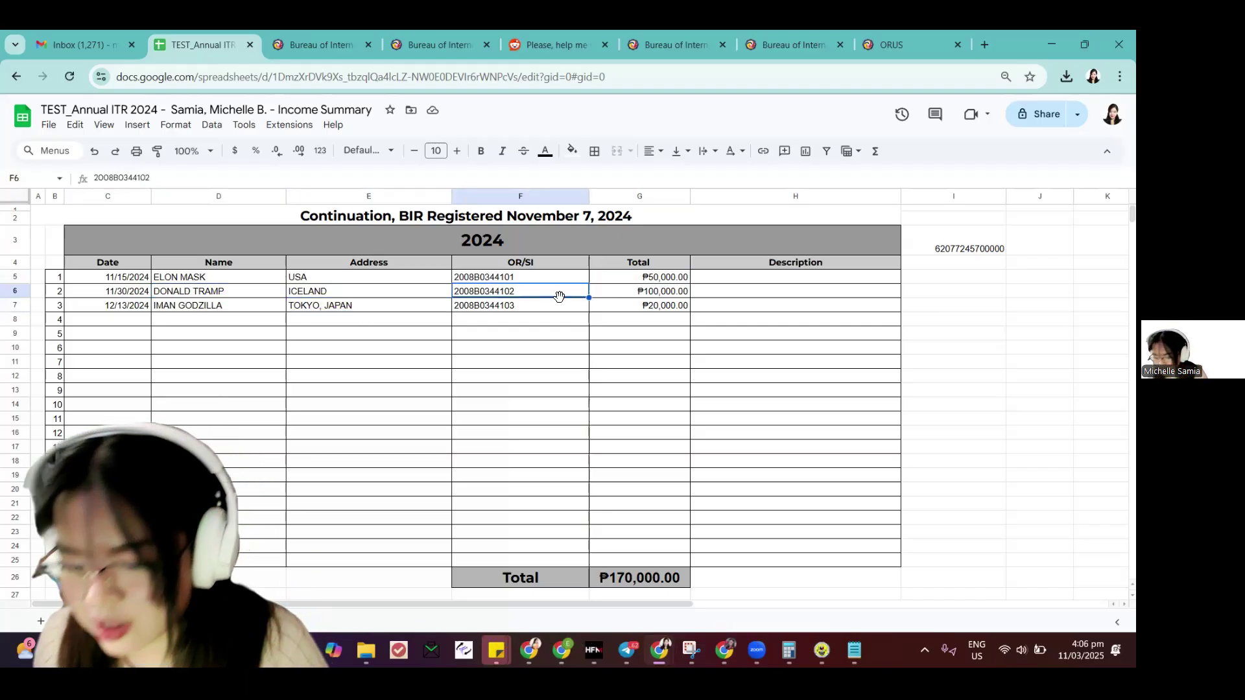
click(625, 294)
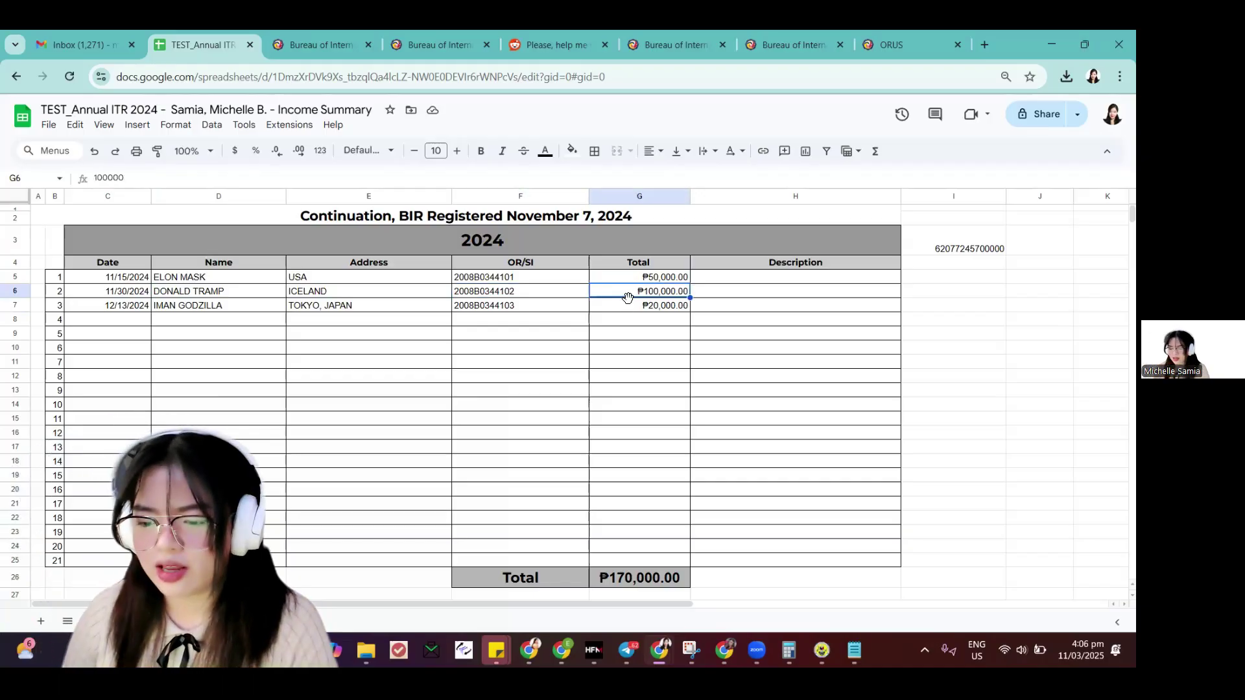
Review the third income entry's client name, address, OR/SI number and total.
click(179, 307)
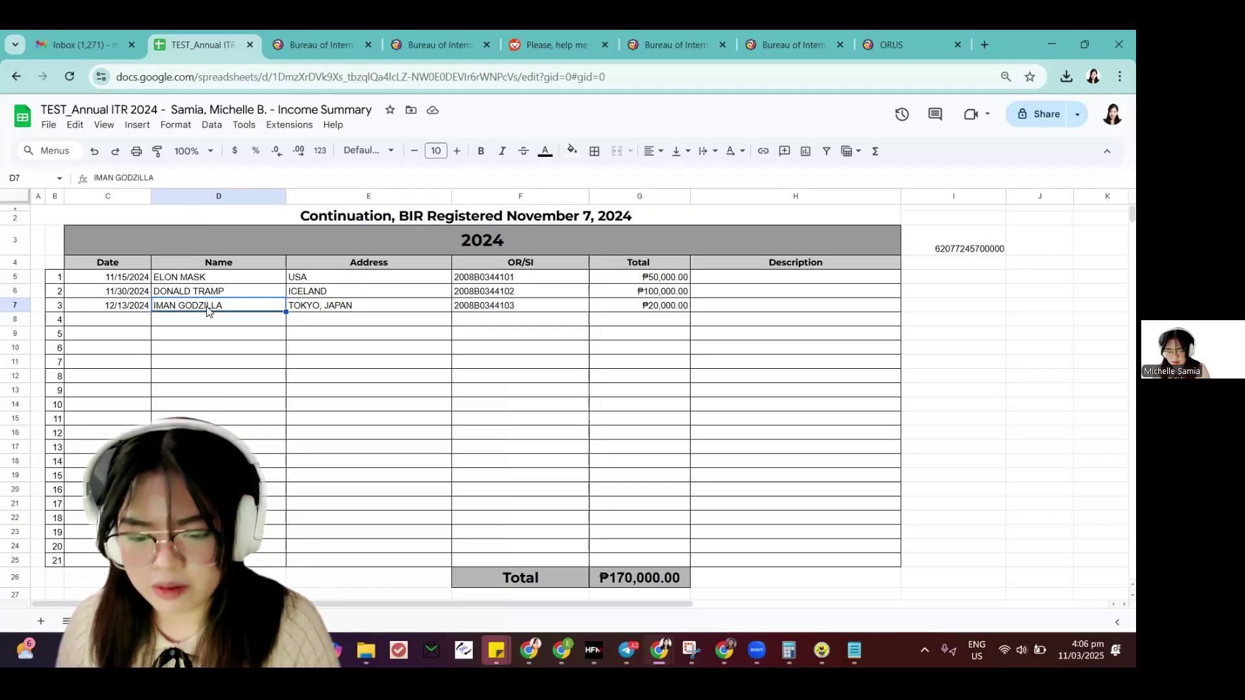
click(313, 310)
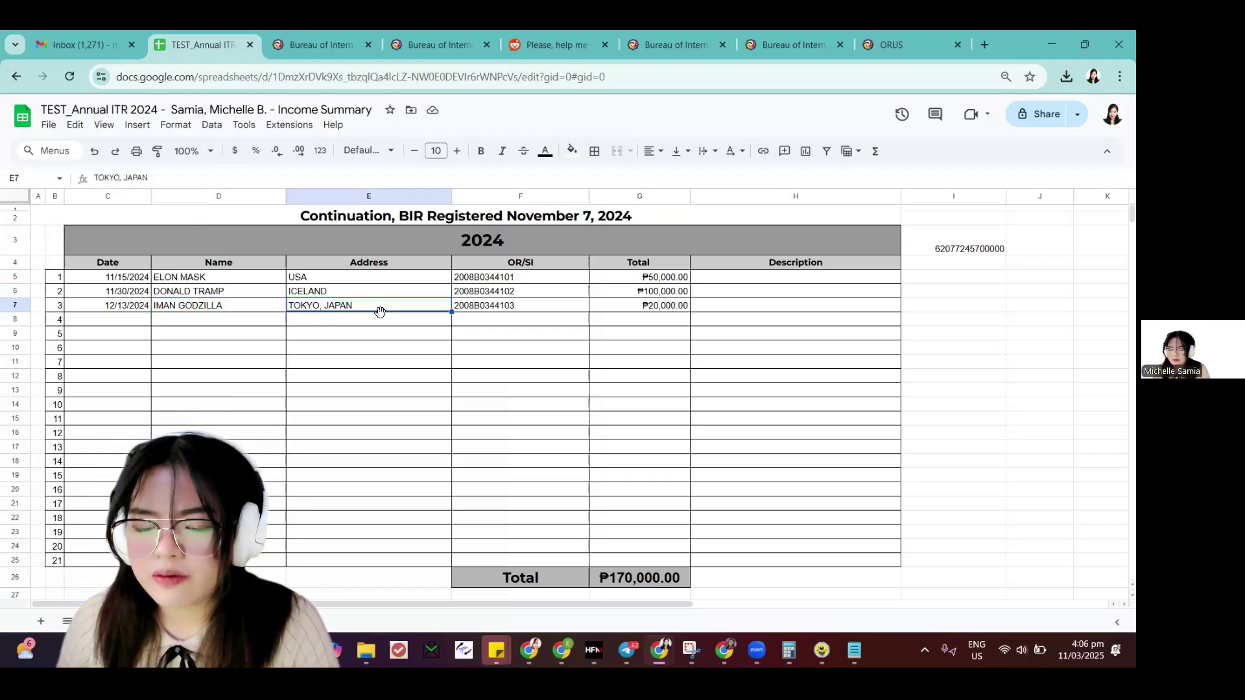
click(535, 308)
click(613, 306)
click(623, 321)
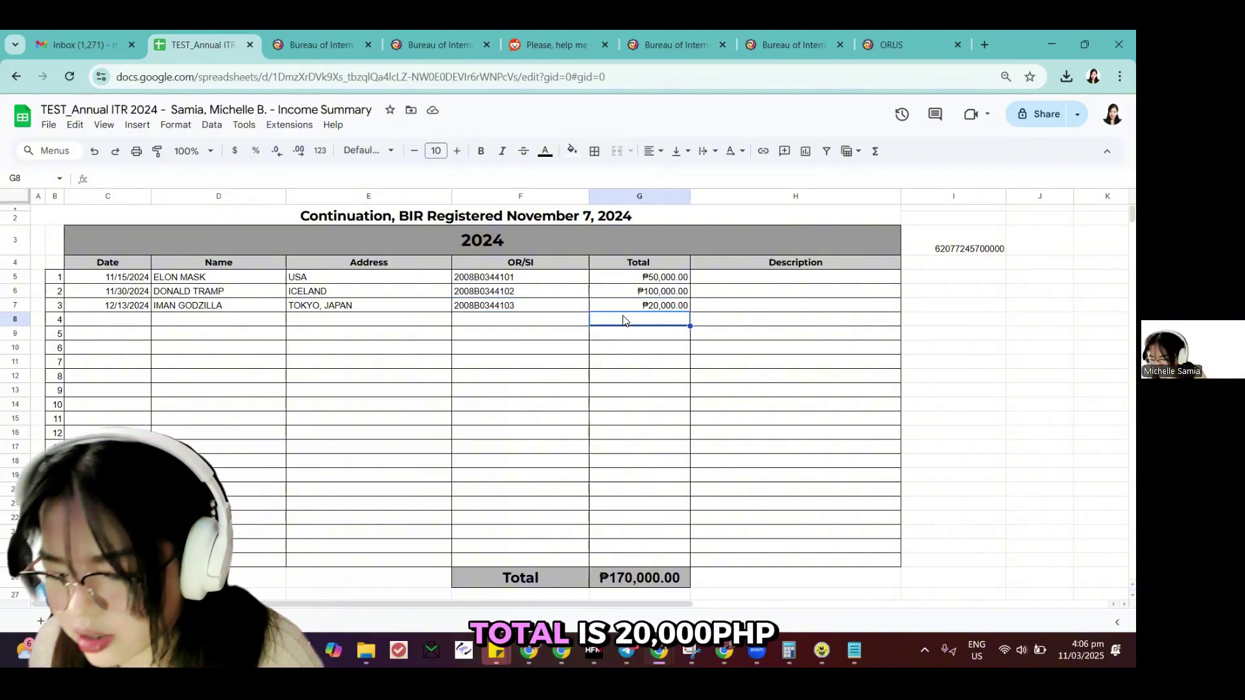
Examine the overall total income cell and the BIR registration date in the sheet's heading.
scroll(624, 316, down, 3)
scroll(625, 314, up, 3)
scroll(625, 314, down, 2)
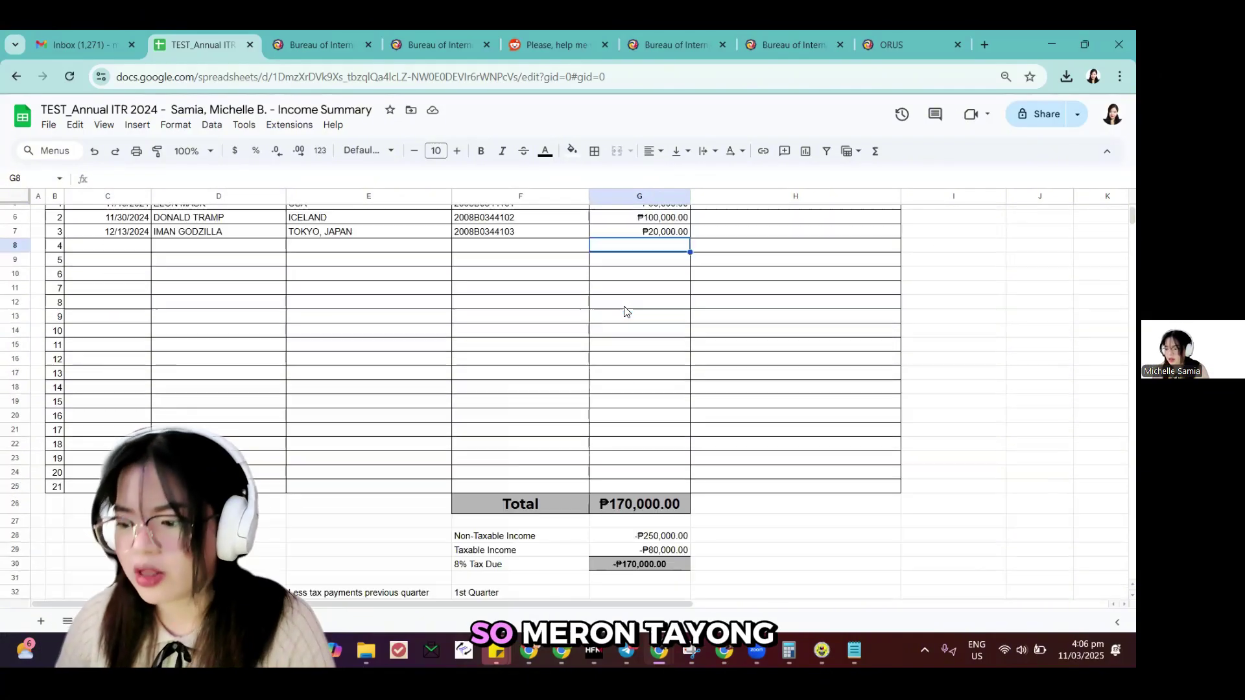
scroll(637, 433, down, 2)
click(638, 430)
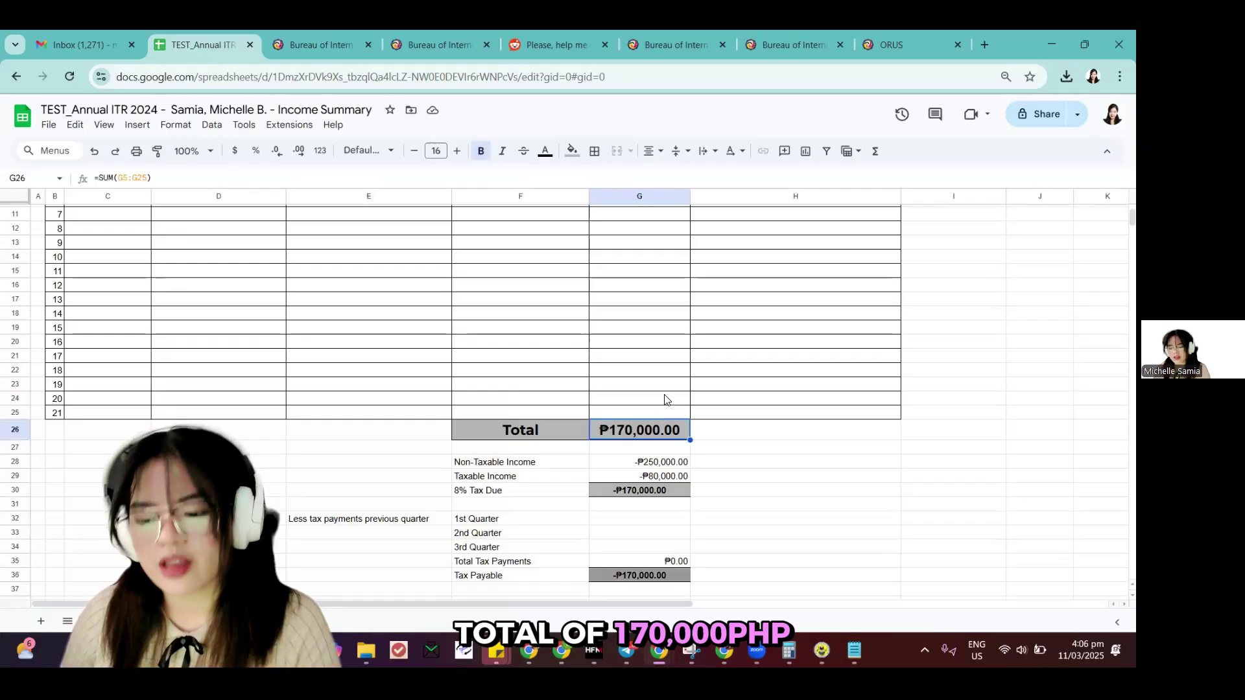
scroll(666, 399, up, 4)
click(531, 218)
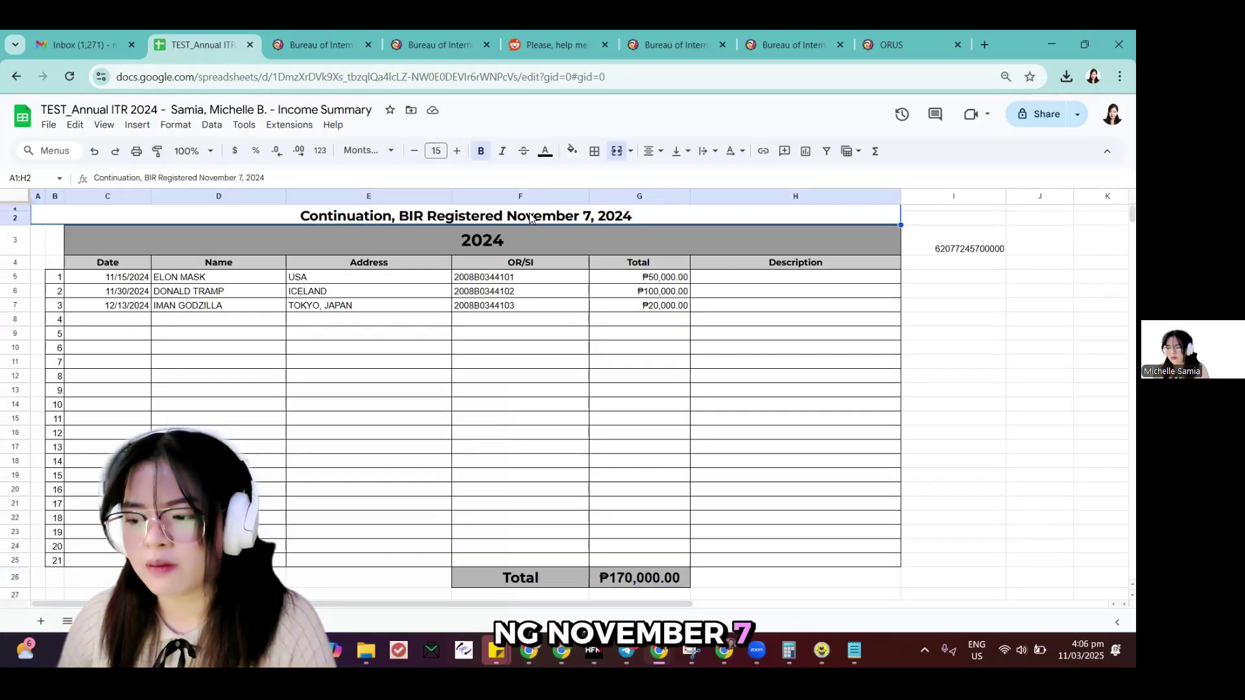
Examine the tax computation below the total, covering Non-Taxable Income, Taxable Income, 8% Tax Due and Tax Payable.
scroll(572, 393, down, 5)
click(563, 376)
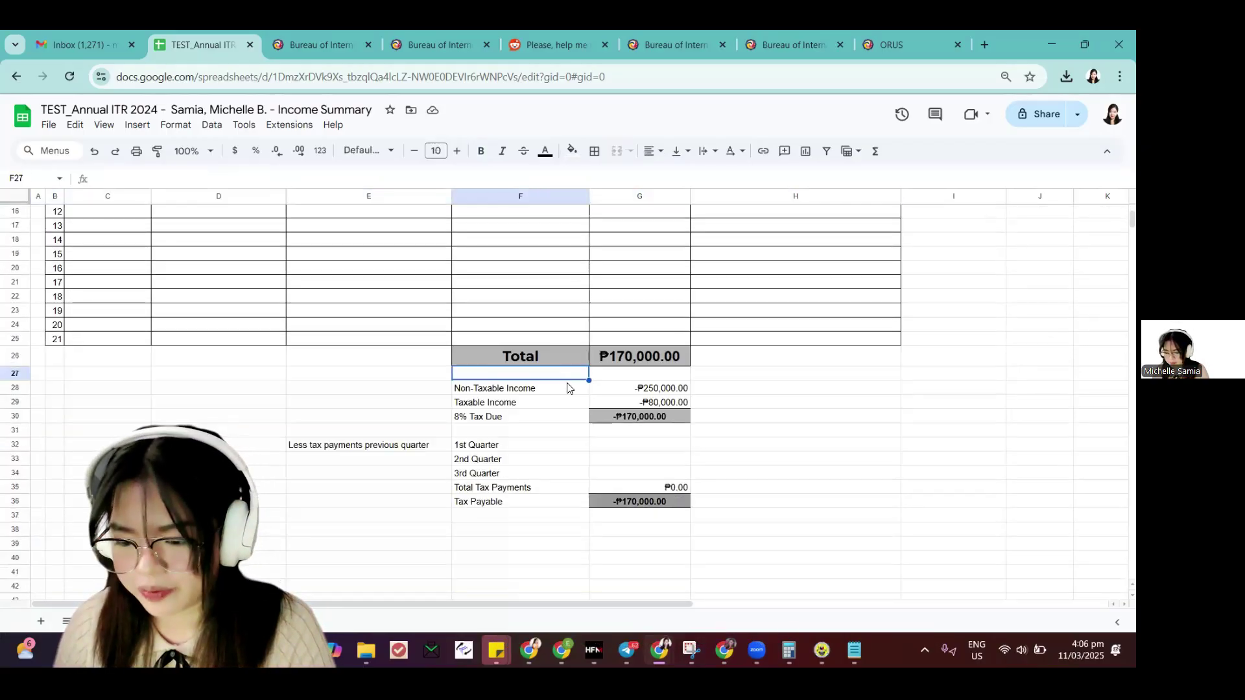
scroll(665, 326, down, 2)
click(652, 316)
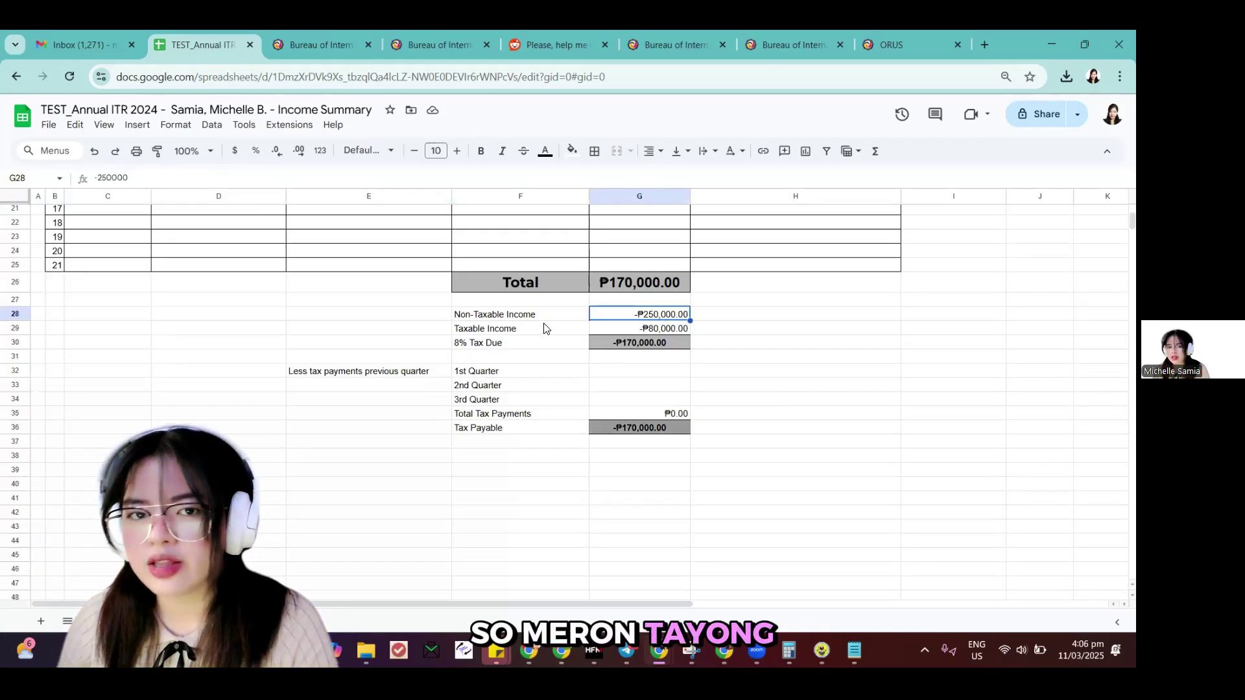
click(634, 345)
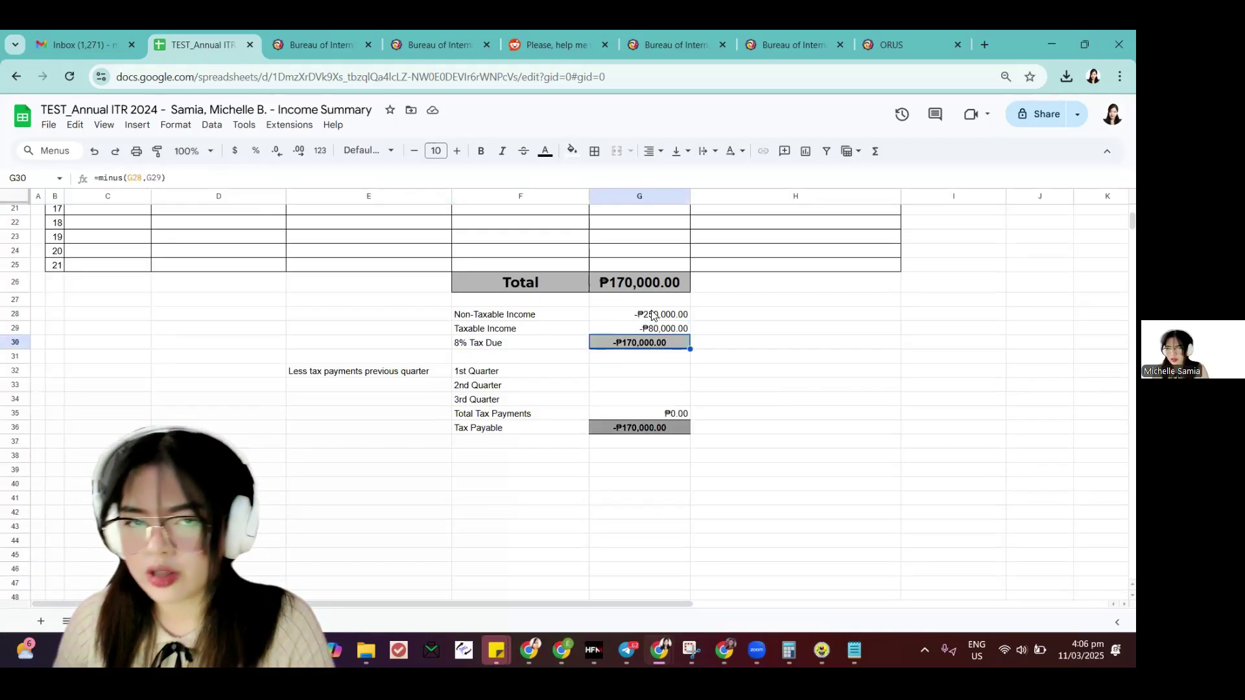
click(647, 317)
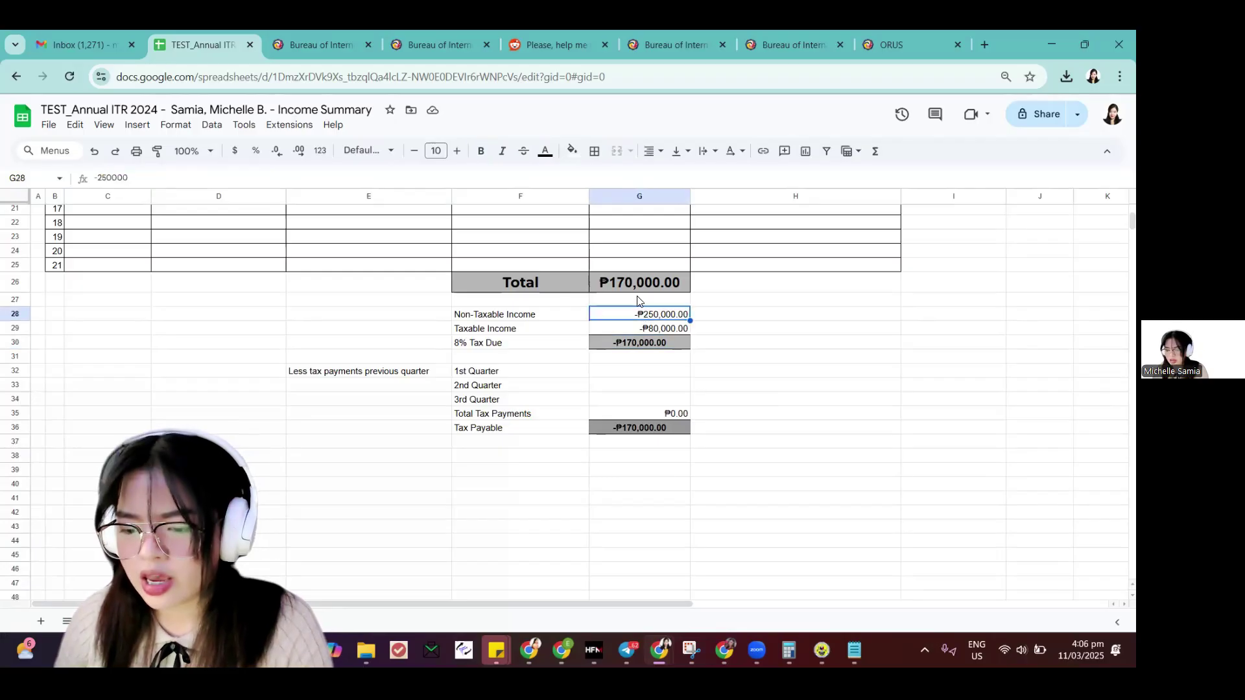
click(642, 282)
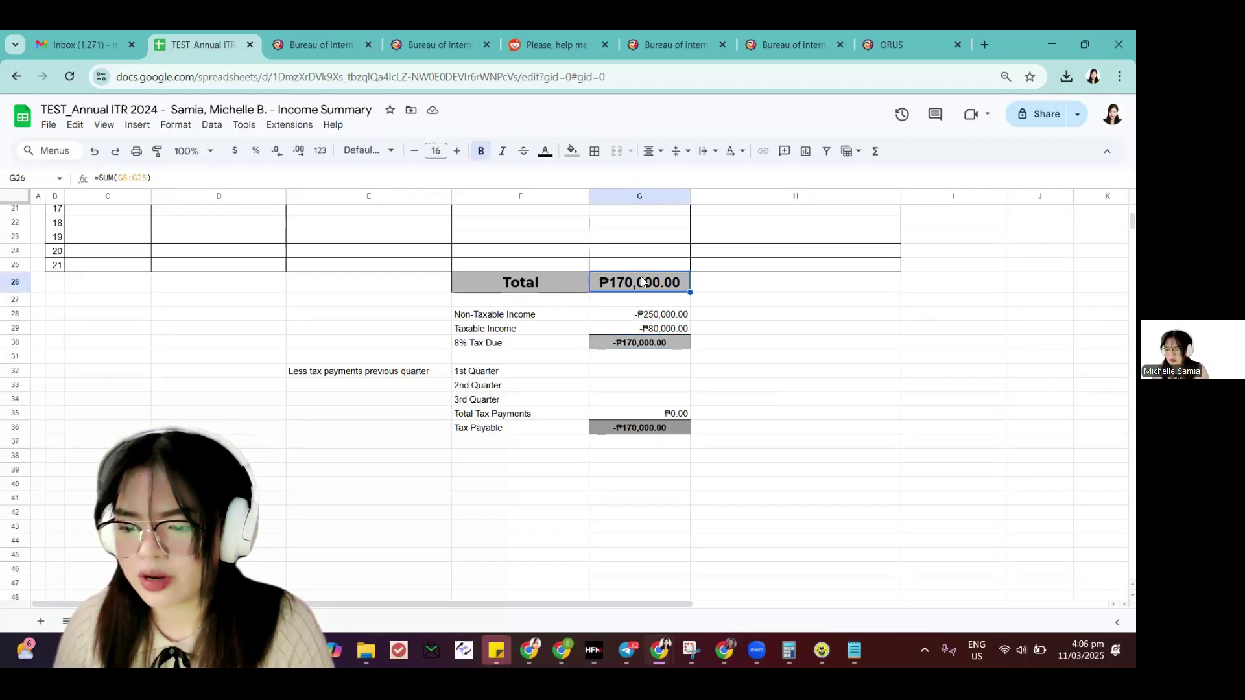
click(649, 329)
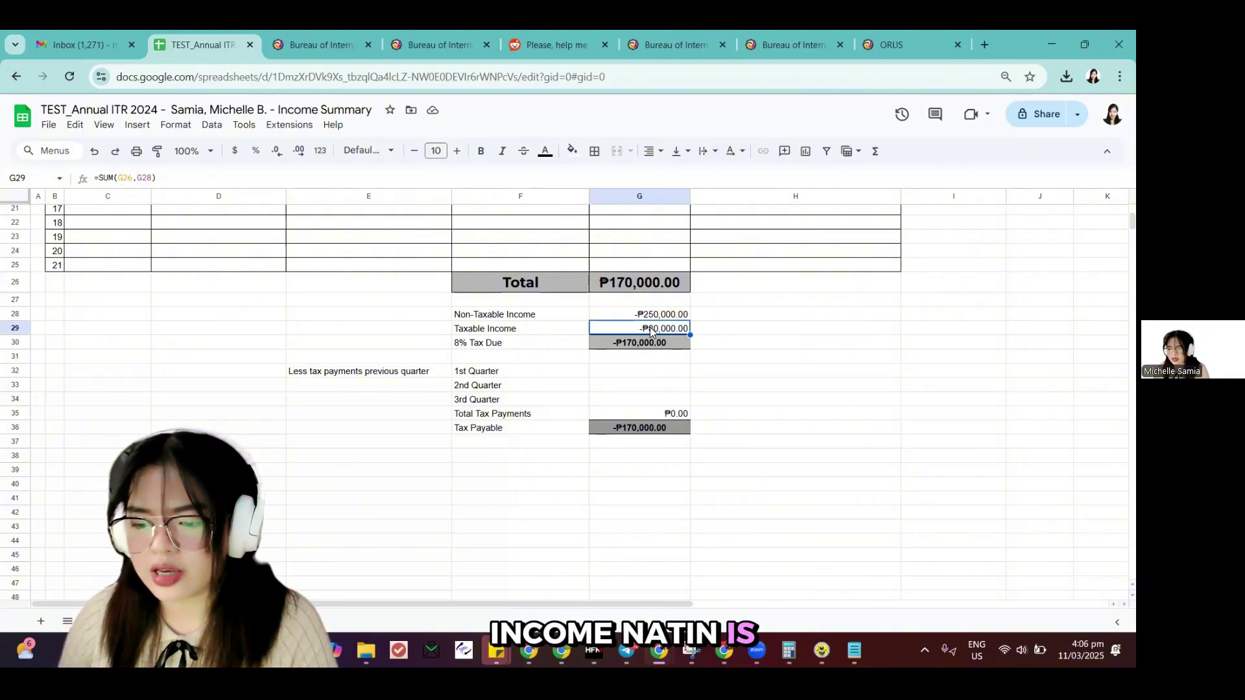
click(630, 344)
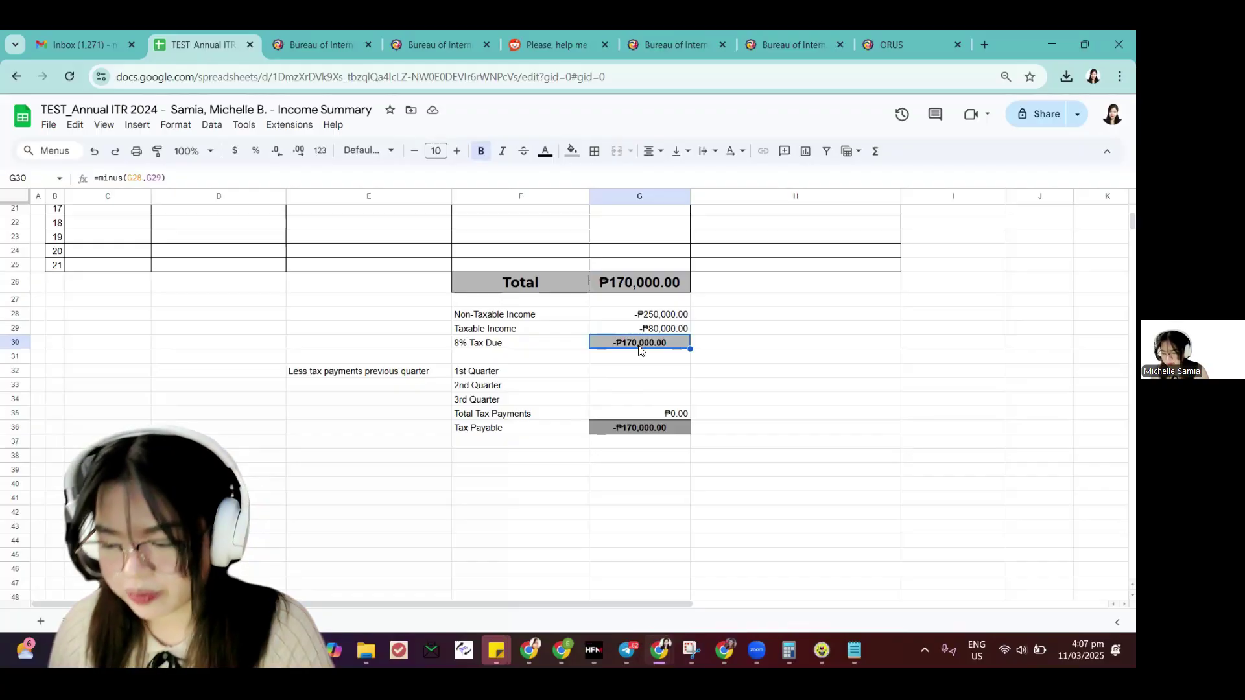
click(639, 430)
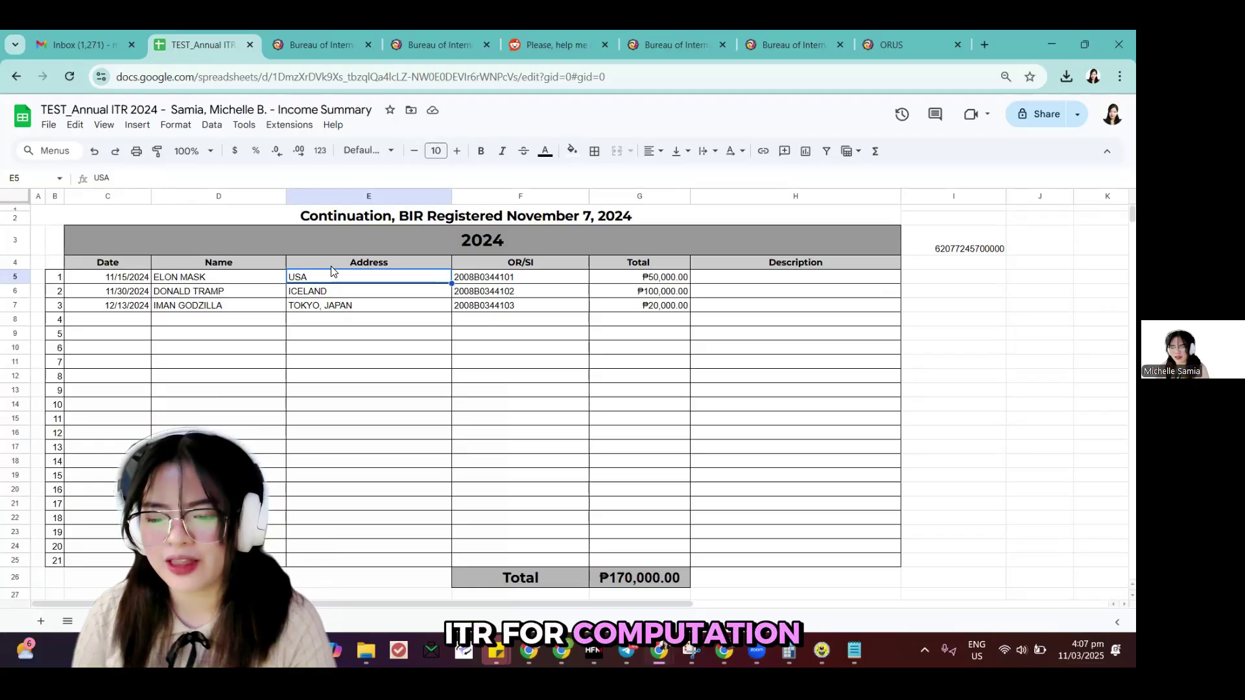
Switch to the BIR Form No. 1701A window and set item 47A Sales/Revenues/Receipts/Fees to 170,000.
click(432, 352)
scroll(399, 358, down, 3)
scroll(398, 358, up, 3)
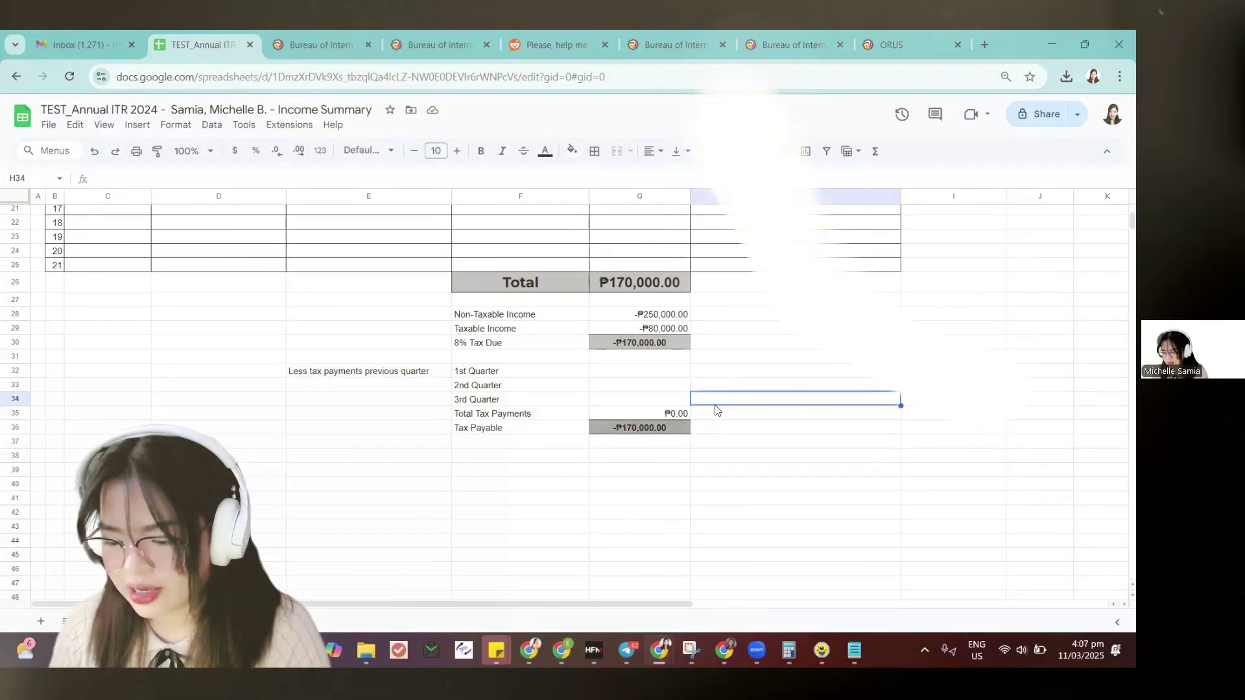
scroll(714, 409, up, 3)
key(alt+Tab)
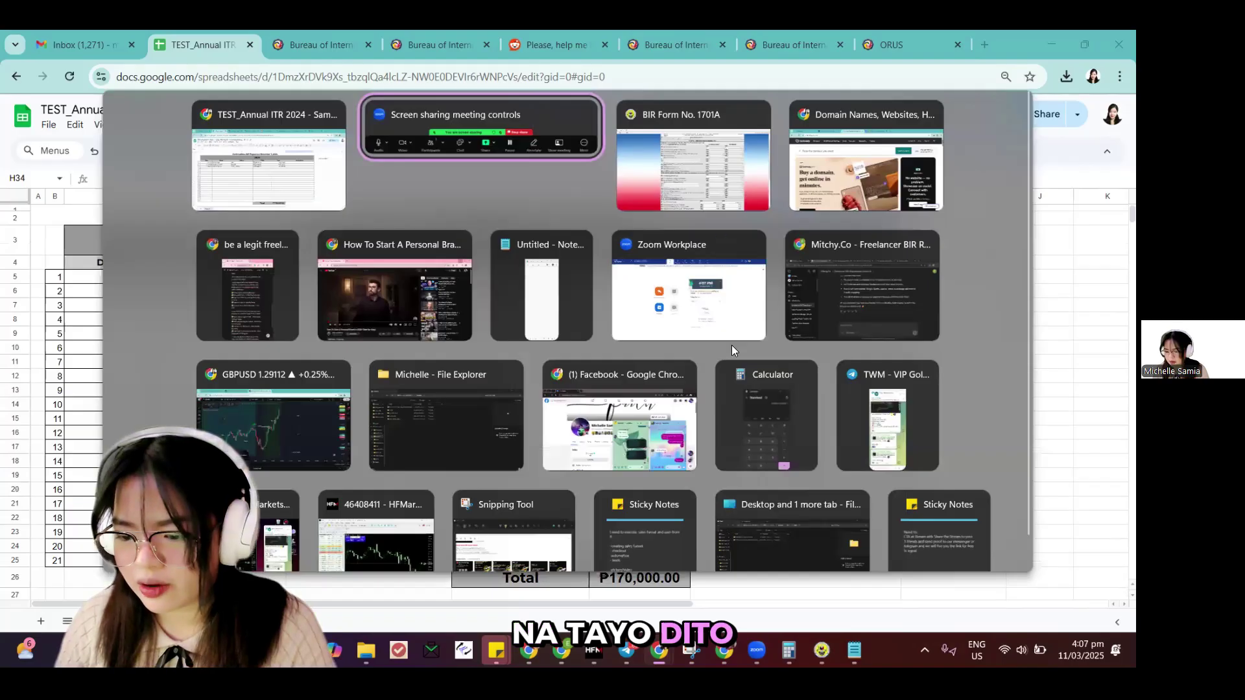
key(alt+Tab)
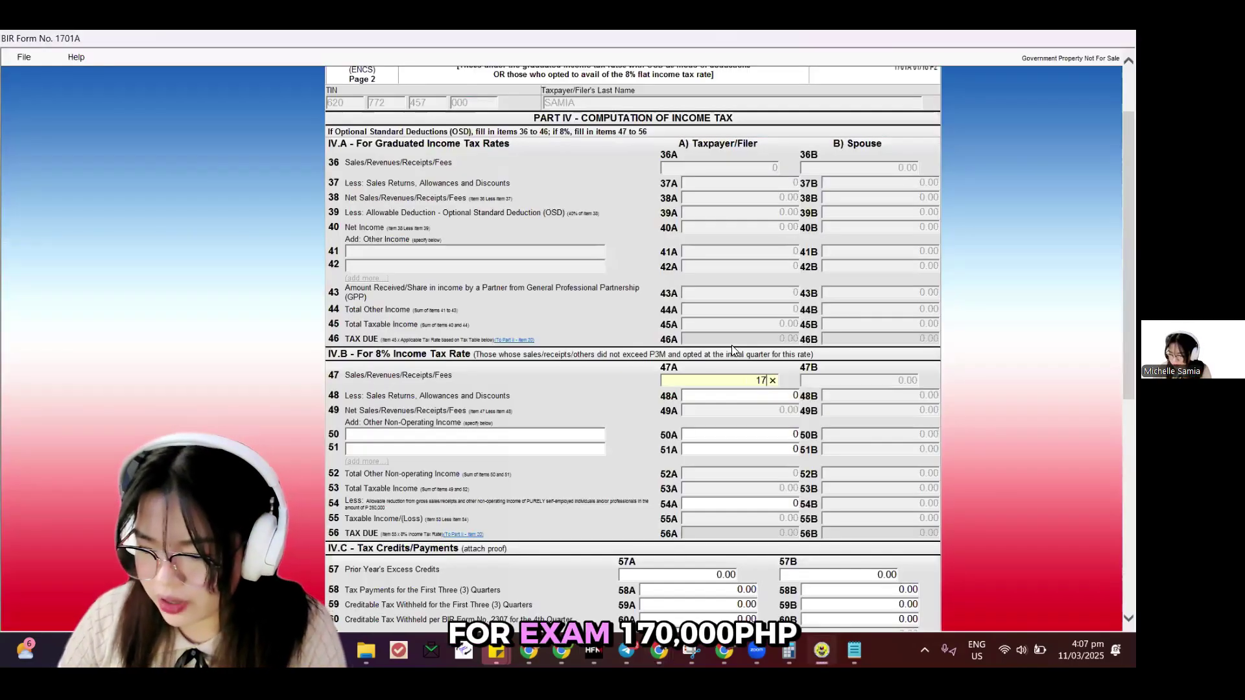
text(170000)
key(Tab)
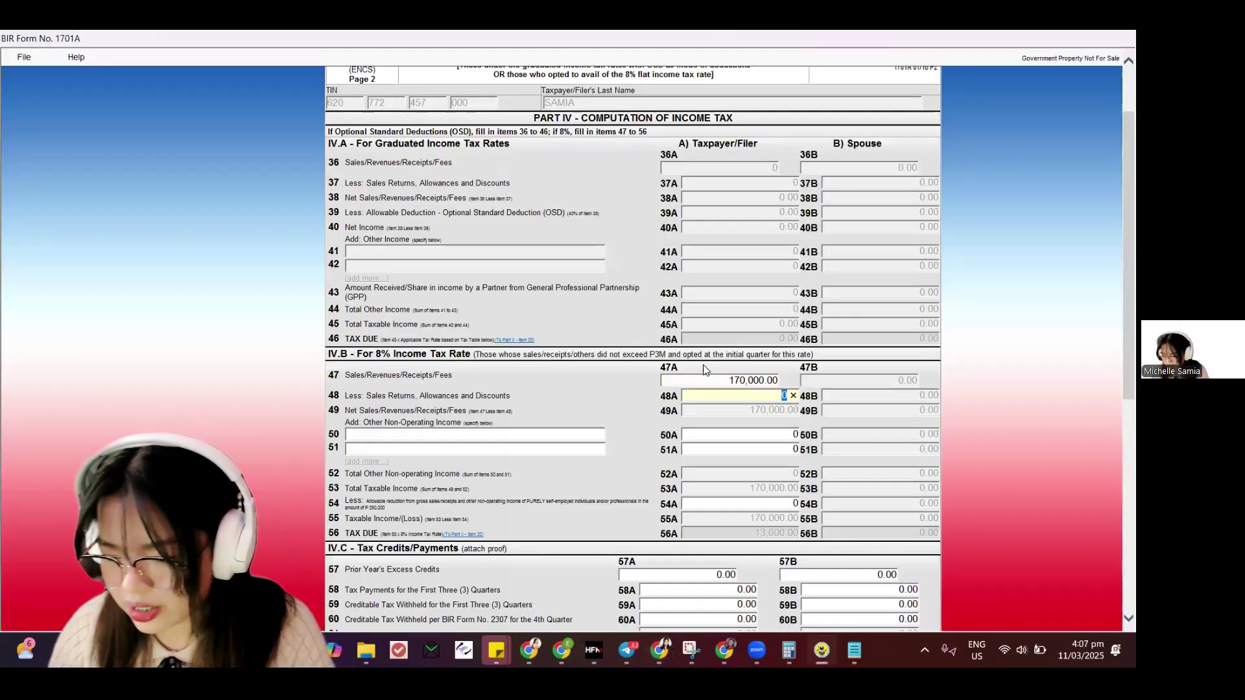
Set item 54A, the allowable reduction for purely self-employed individuals and professionals, to 250,000.
scroll(733, 350, down, 3)
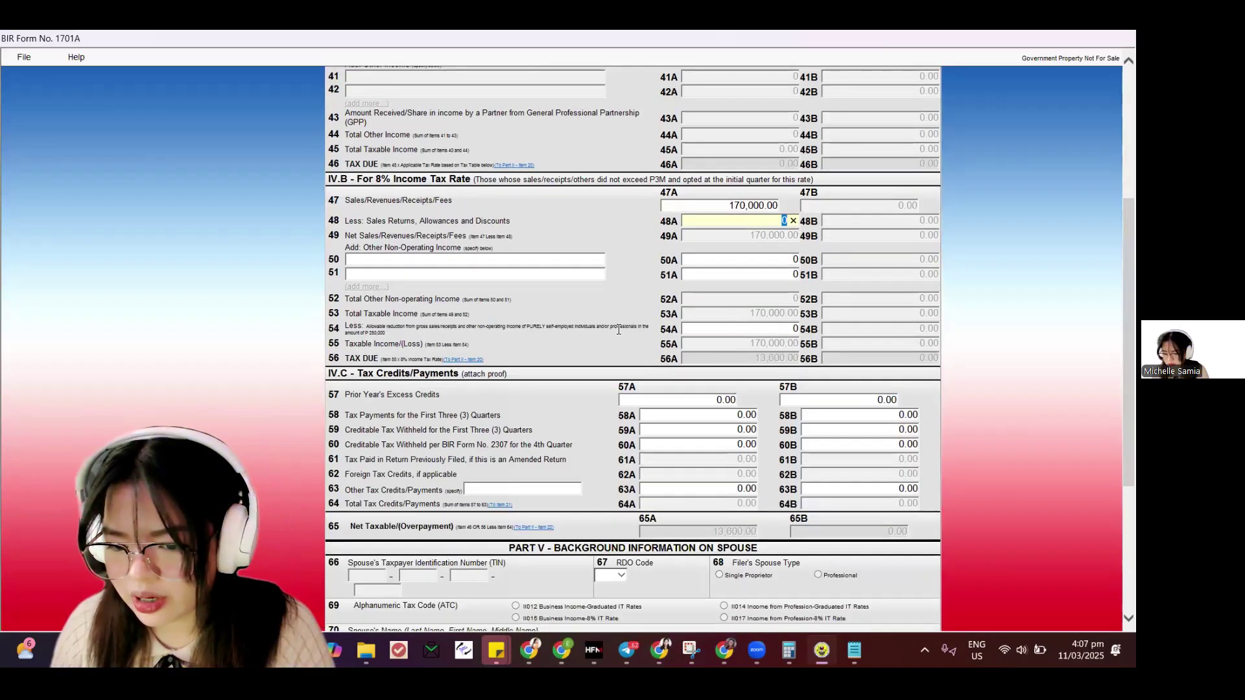
drag(343, 329, 338, 335)
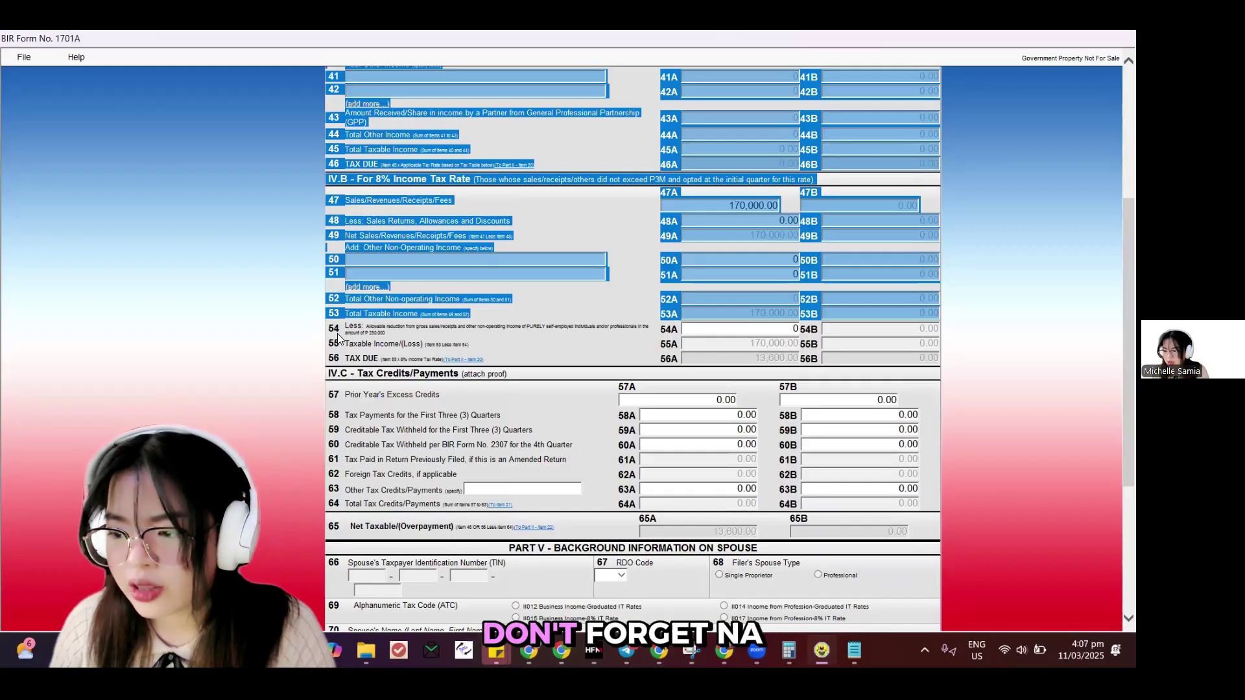
click(406, 306)
click(729, 329)
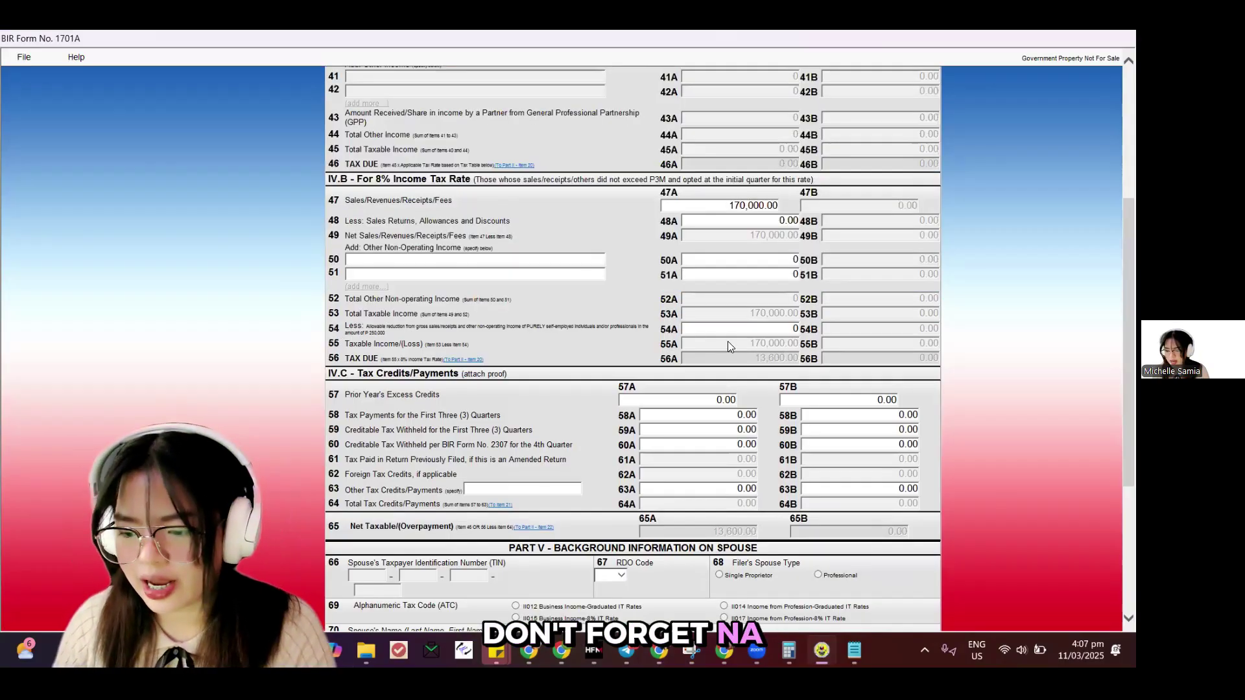
text(250,000)
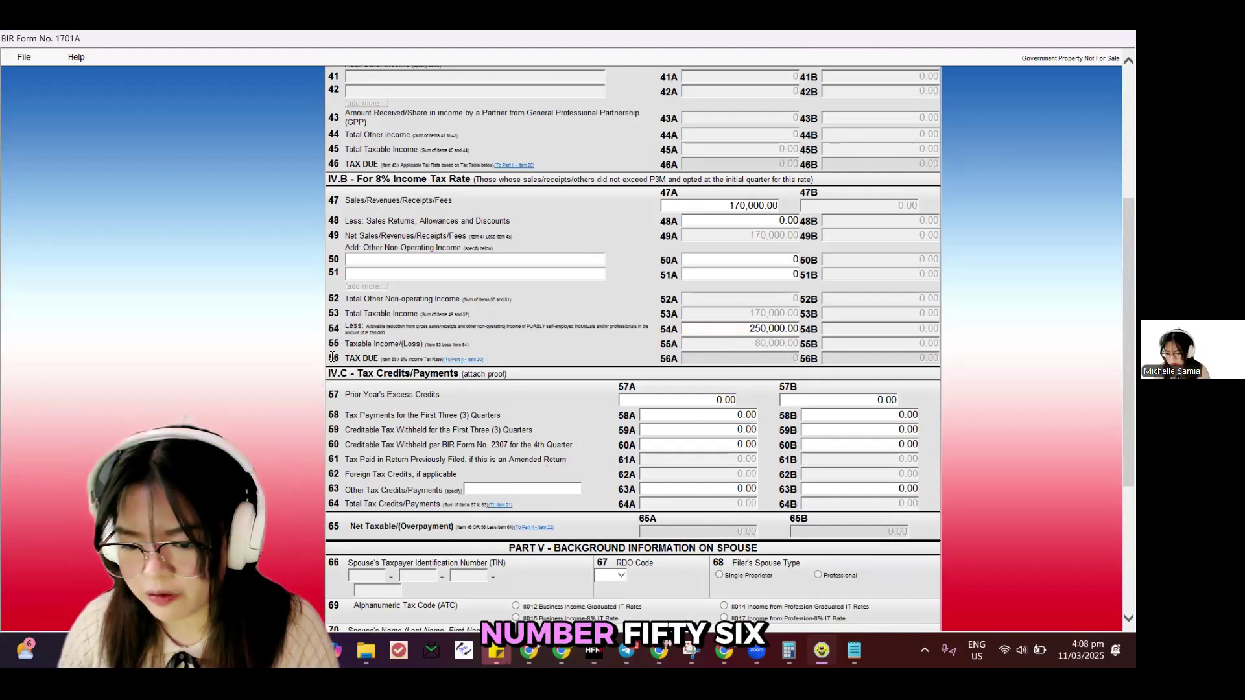
scroll(680, 564, down, 4)
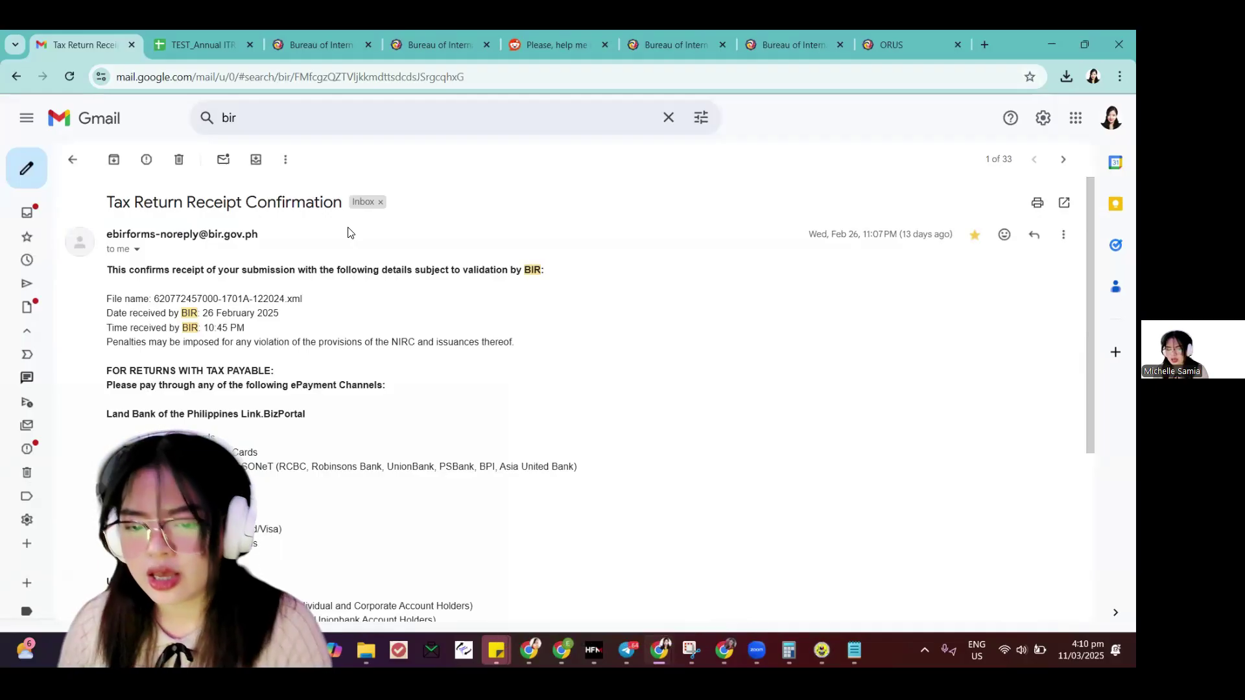
Switch from the tax return receipt e-mail back to the 1701A form and look over page 2 and the file options.
key(alt+Tab)
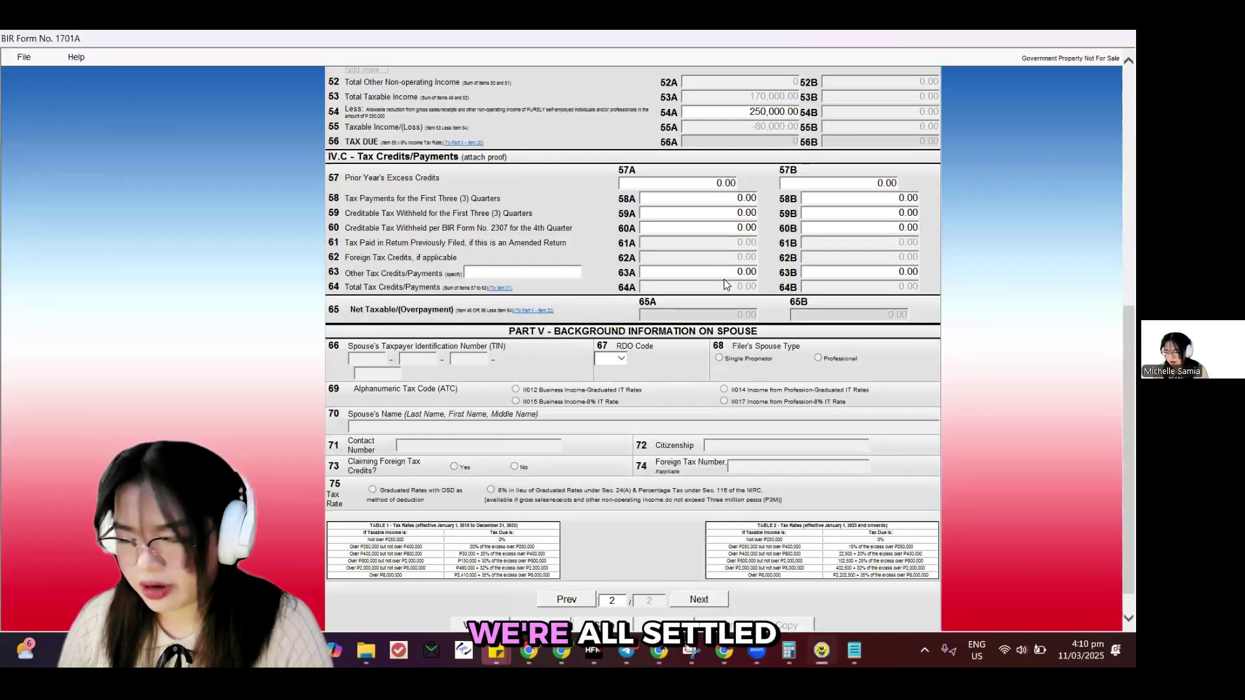
scroll(30, 83, up, 10)
click(24, 57)
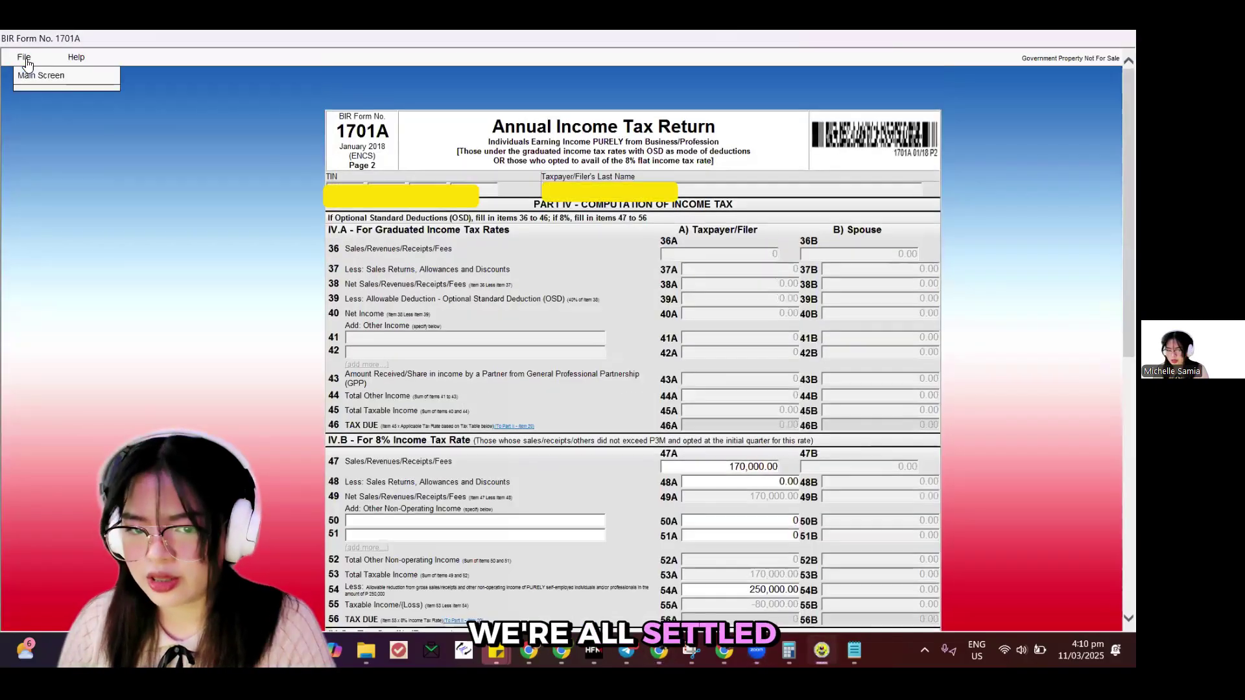
scroll(296, 209, down, 1)
scroll(389, 248, up, 1)
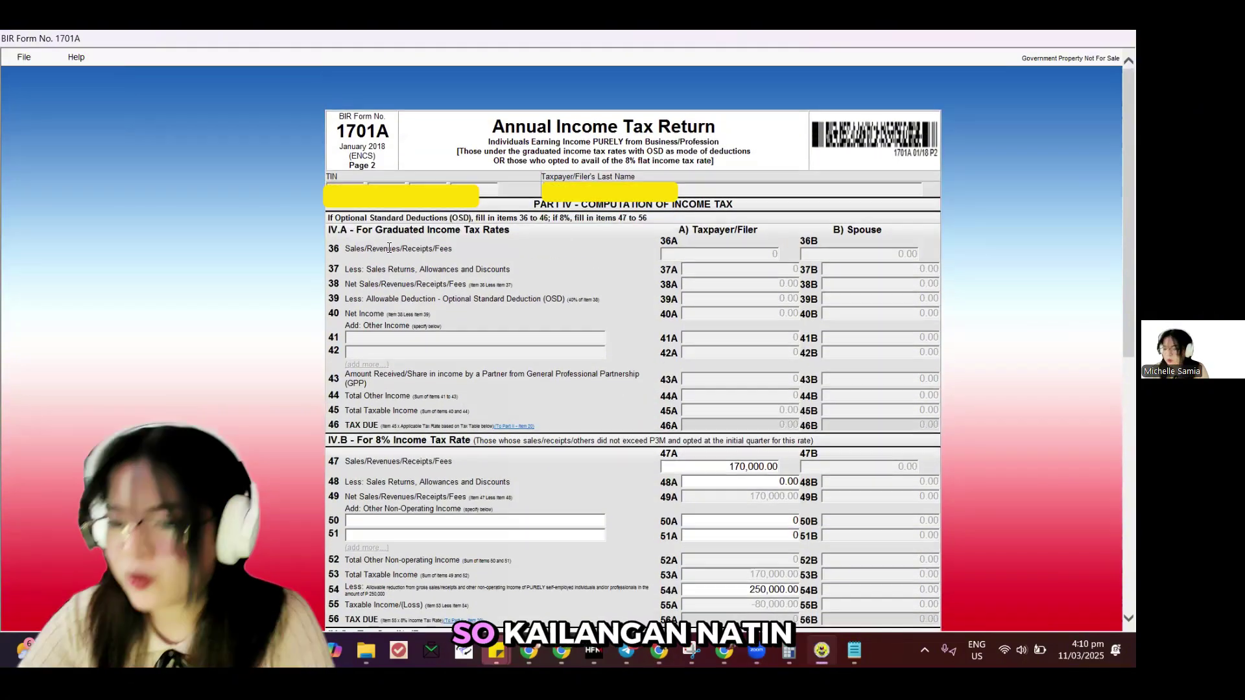